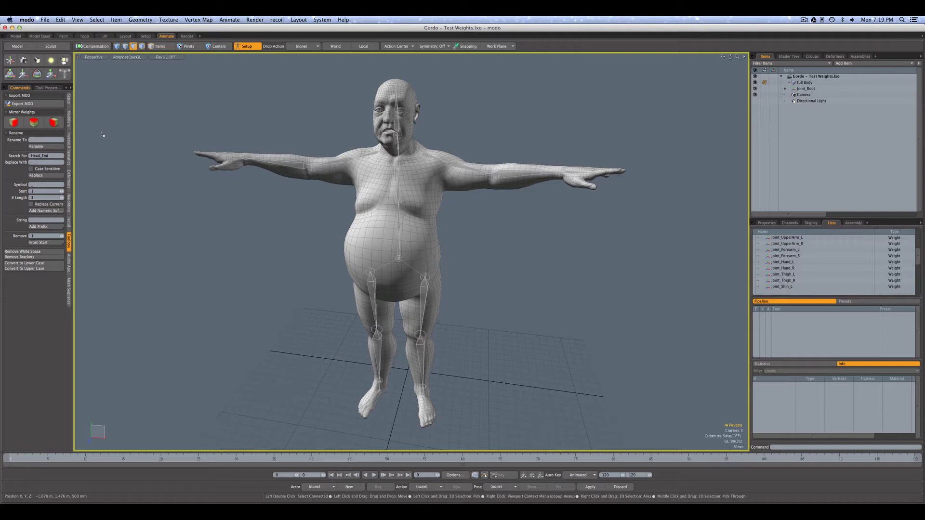
- Orbit around the Gordo character, then bring Safari's Luxology scene gallery to the front
left_click_drag(217, 207, 248, 231, "alt")
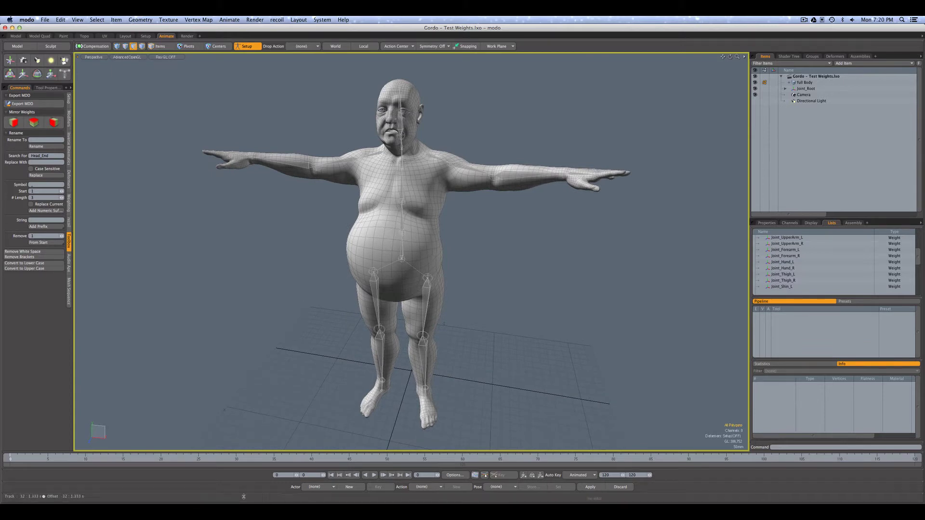
left_click(236, 511)
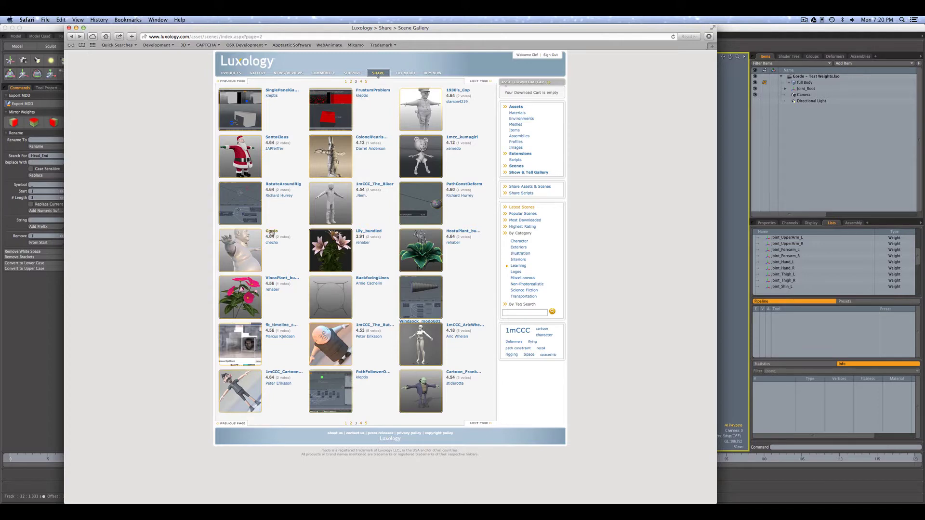
- Open the Gordo asset page from the gallery, then return to Gordo in modo
left_click(271, 231)
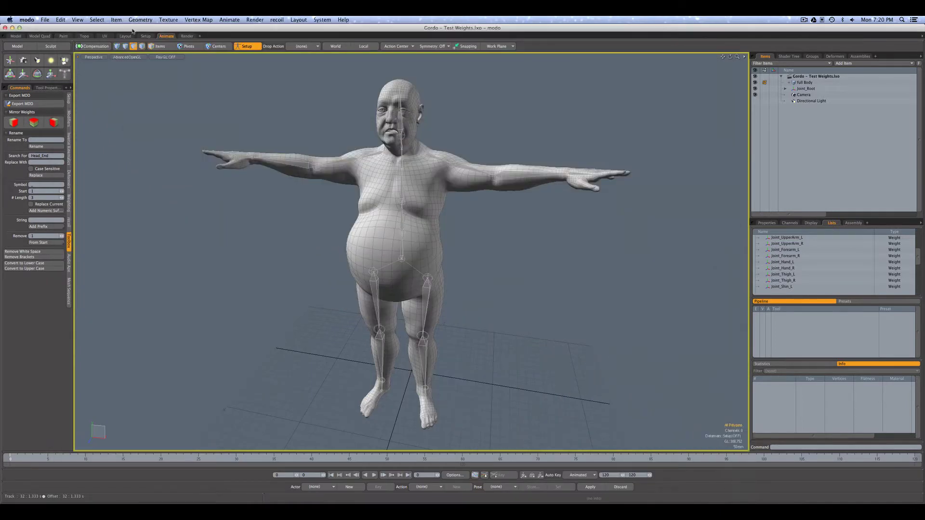
left_click_drag(476, 284, 495, 283, "alt")
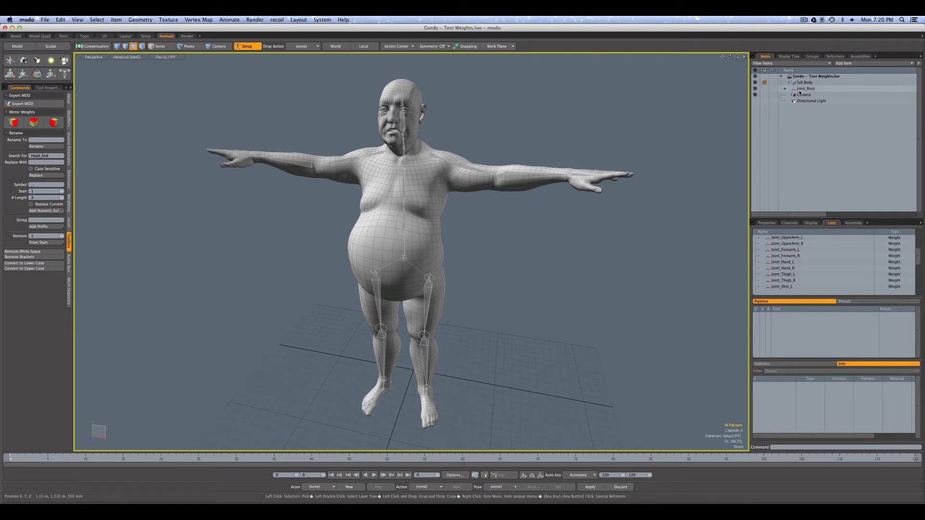
- Select the skeleton from Joint_Root, clear it, then pick the Joint_Hand_L joint
left_click(594, 168)
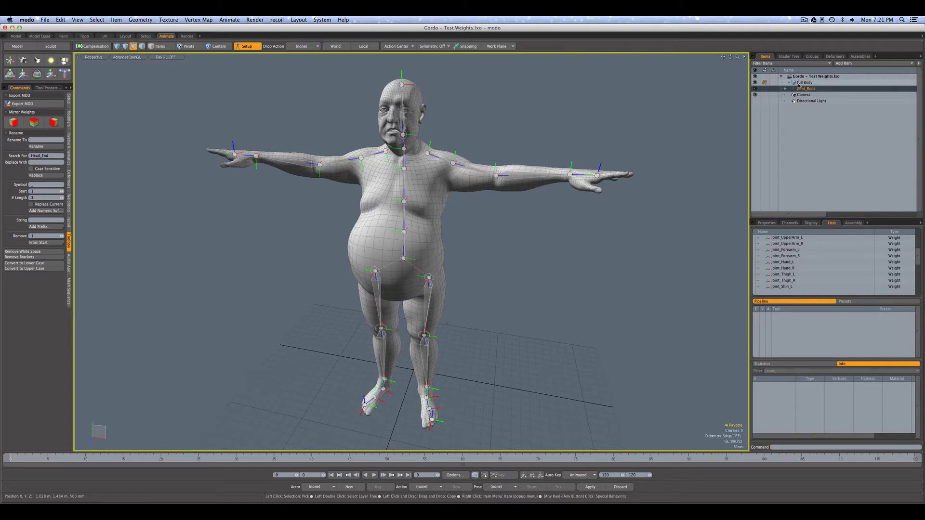
double_click(798, 85)
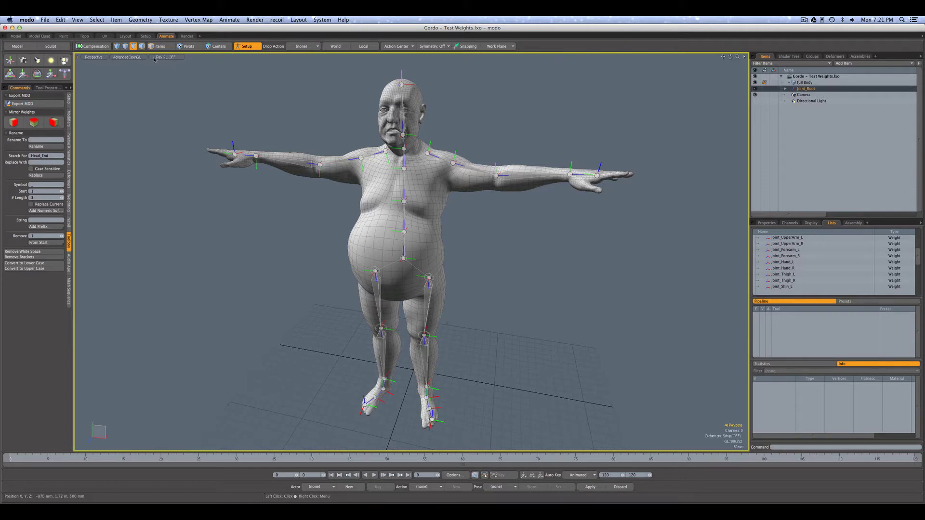
left_click(562, 201)
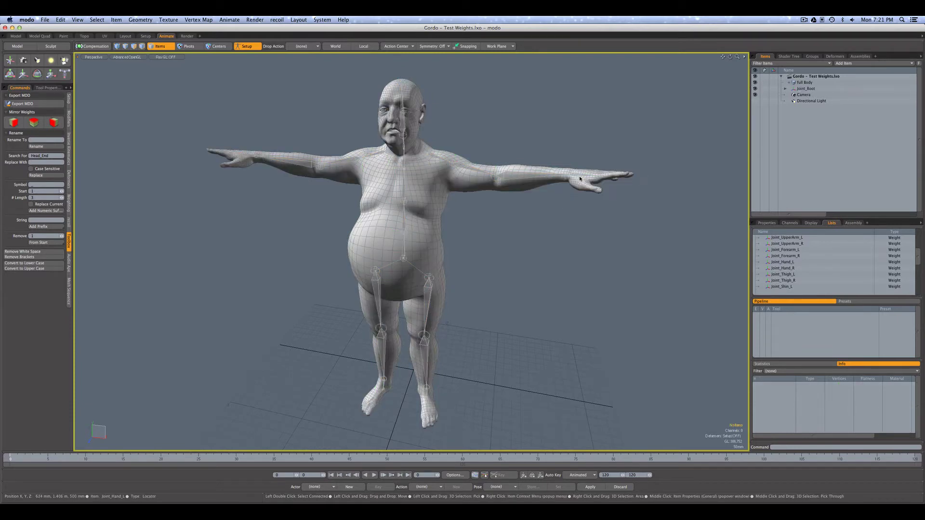
left_click(579, 178)
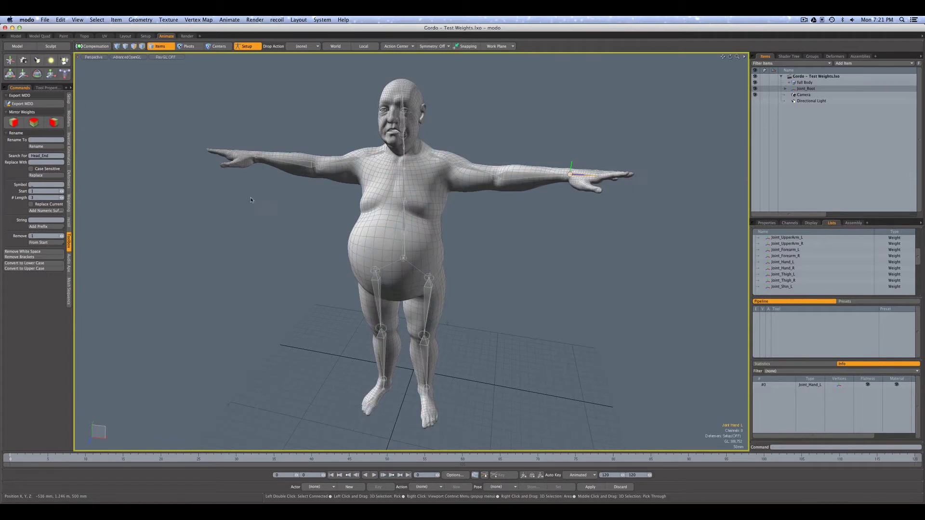
- Use Vertex Map shading to show Joint_Hand_L's red hand weights, then switch to Polygons mode
left_click(127, 58)
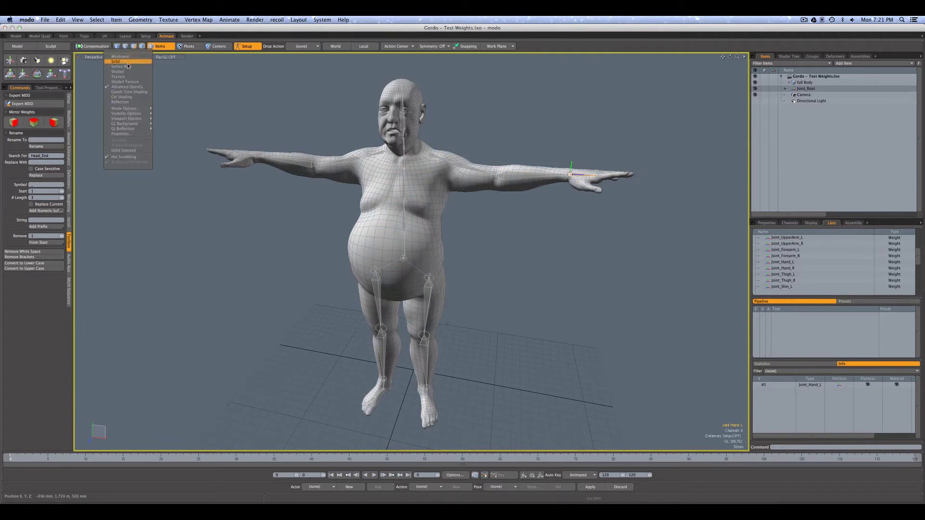
left_click(122, 66)
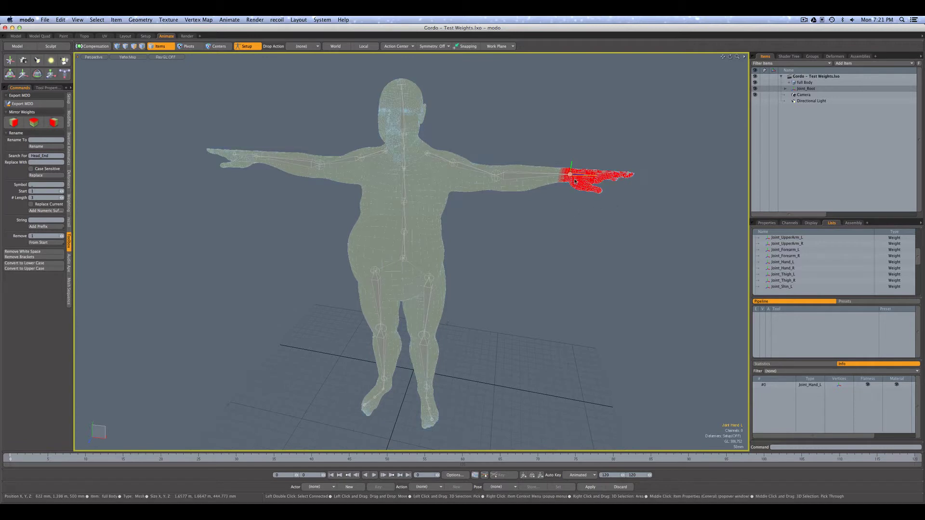
left_click(249, 157)
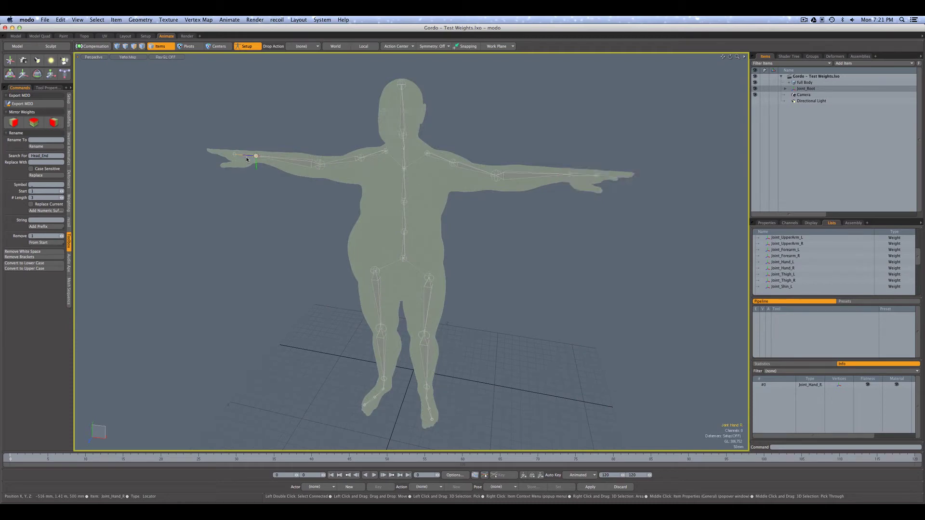
left_click(579, 174)
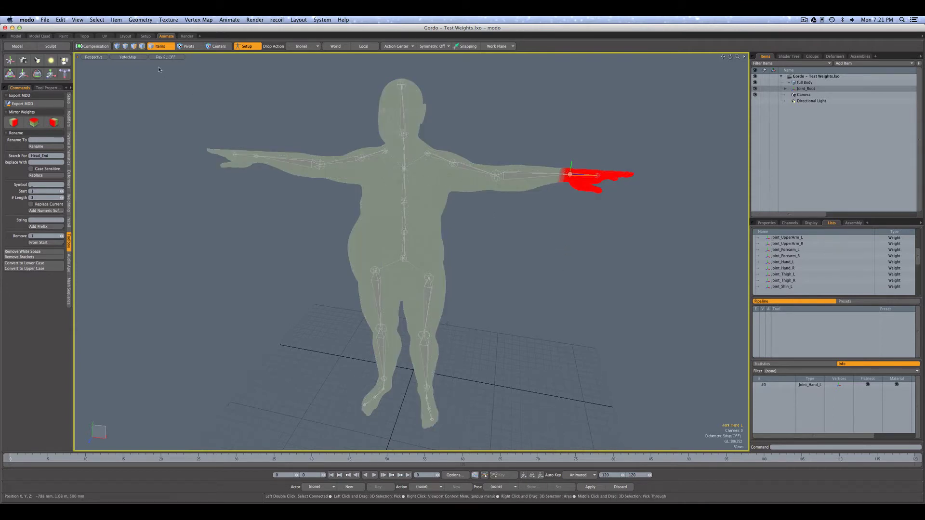
left_click(134, 46)
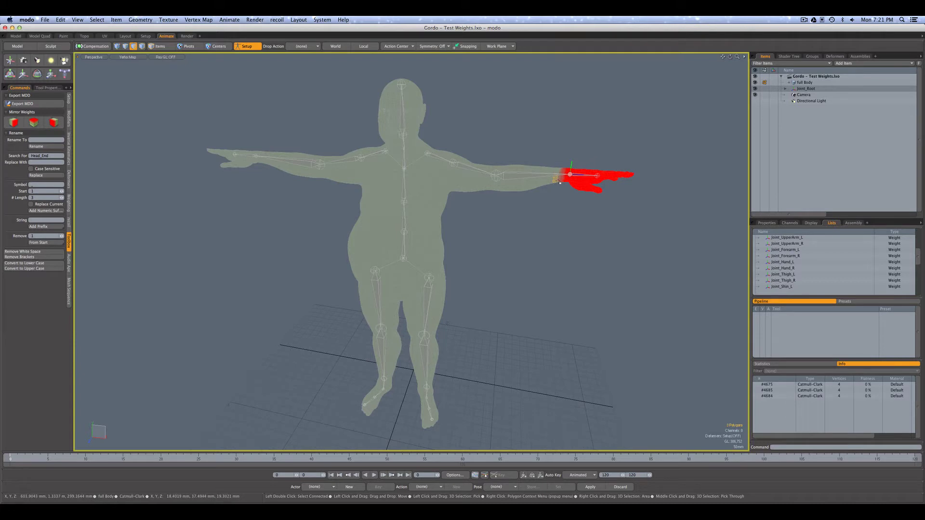
- Select the red-weighted hand polygons and convert them to their 1771 vertices
left_click(556, 181)
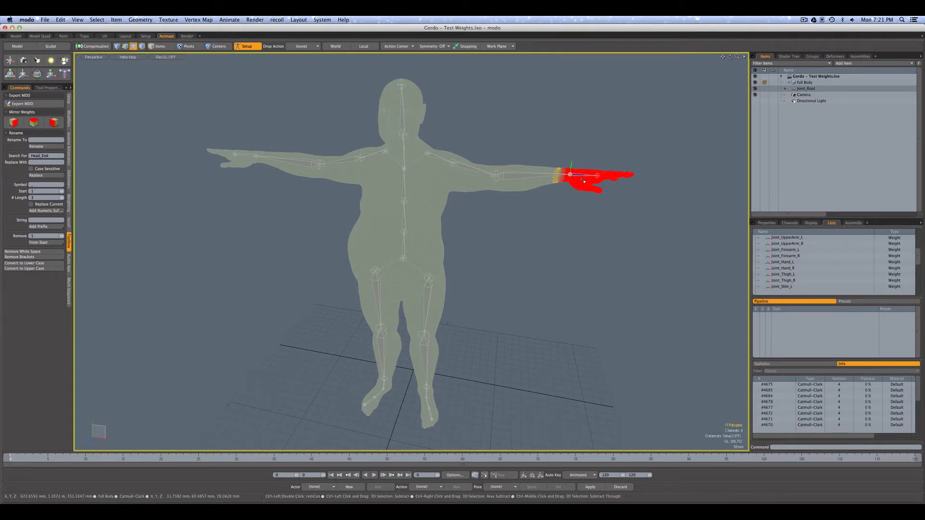
left_click(584, 181)
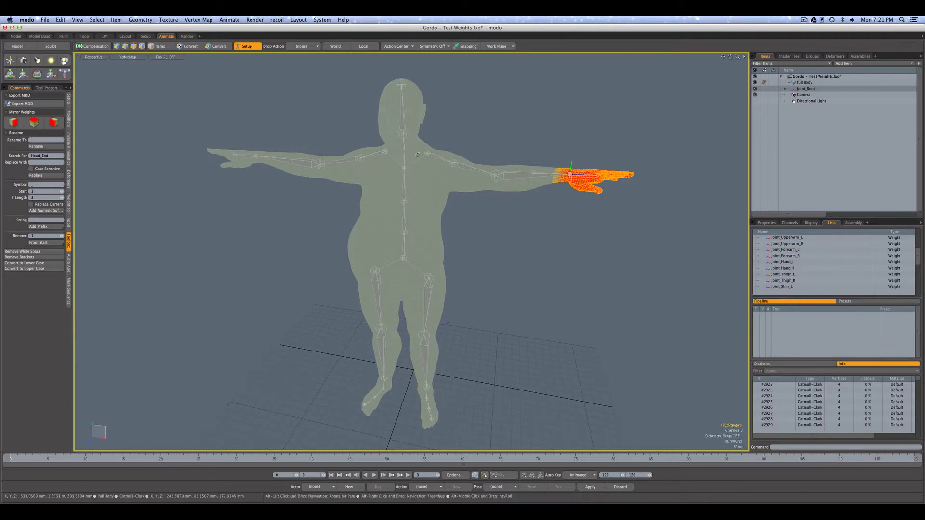
key("1")
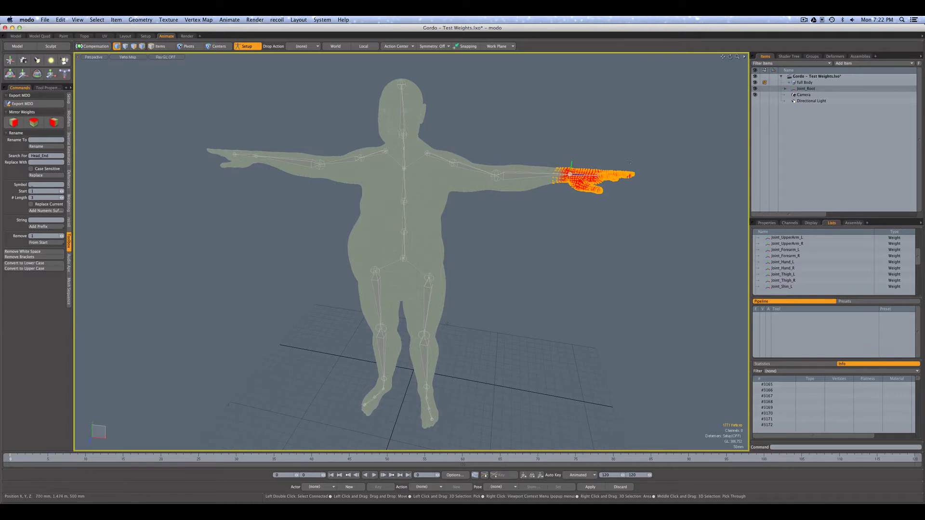
left_click_drag(636, 166, 554, 243, "alt")
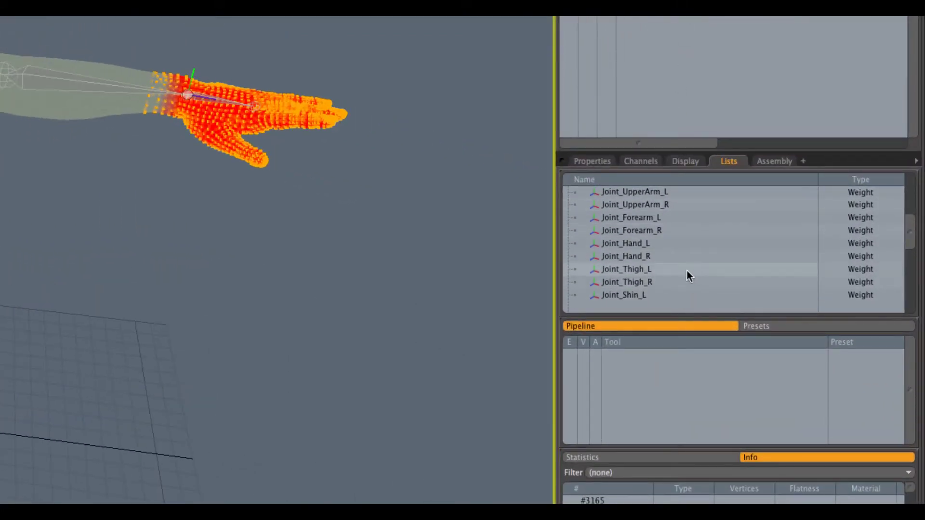
- Select Joint_Hand_L, then add Joint_Hand_R, in the Lists tab
left_click(626, 243)
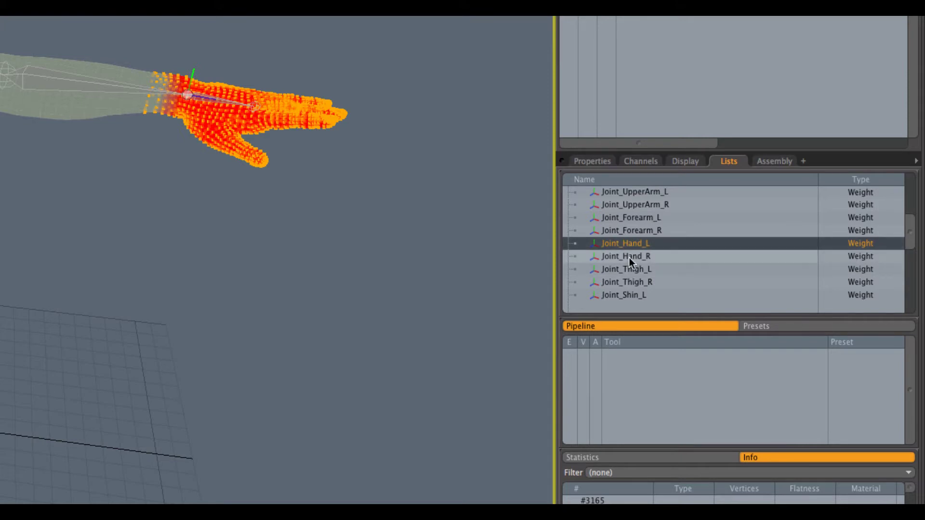
left_click(629, 258, "shift")
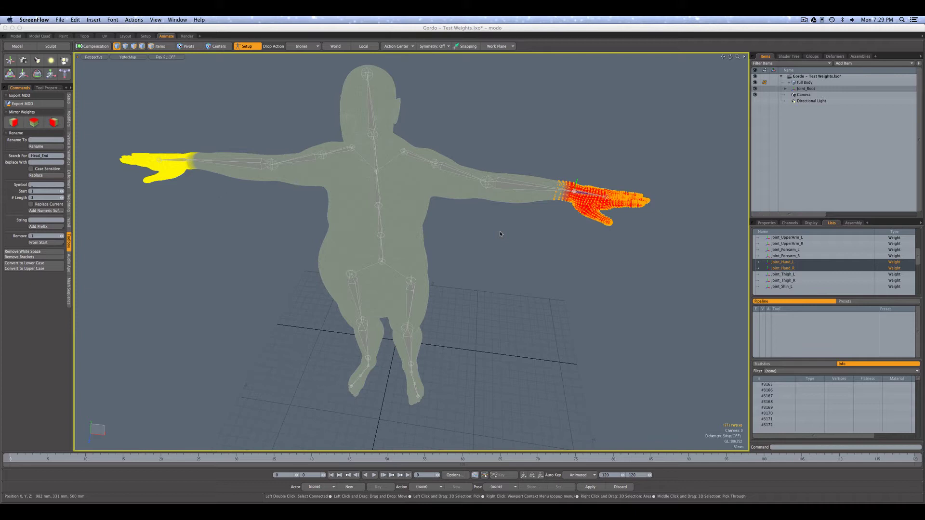
- Deselect Joint_Hand_R, leaving only Joint_Hand_L, and orbit back toward the front
left_click(500, 234)
left_click_drag(500, 234, 513, 298, "alt")
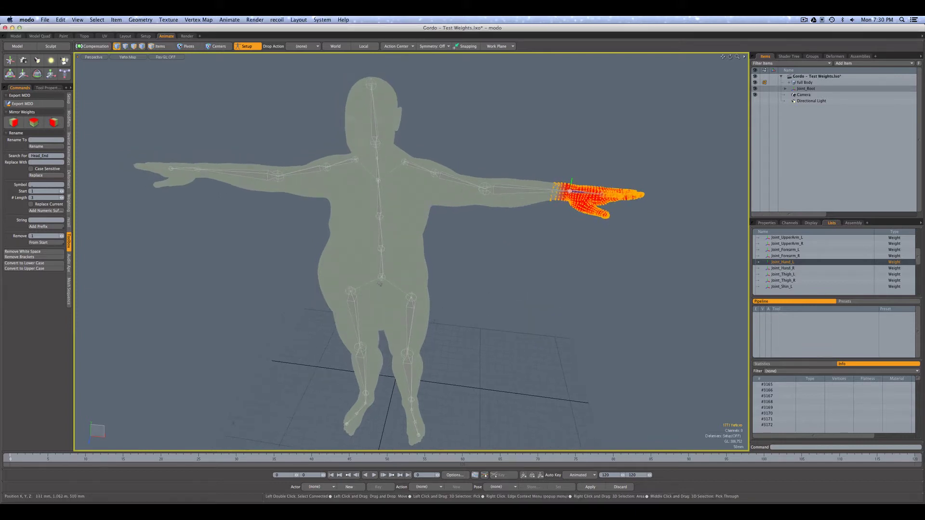
- Set viewport shading to Advanced OpenGL and zoom to frame the whole figure
left_click(127, 57)
left_click(130, 87)
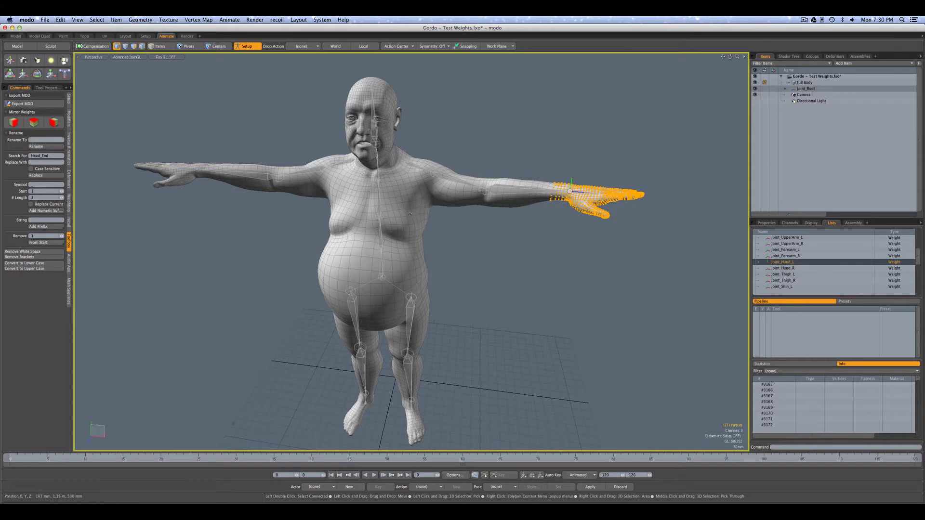
left_click_drag(400, 180, 409, 226, "ctrl+alt")
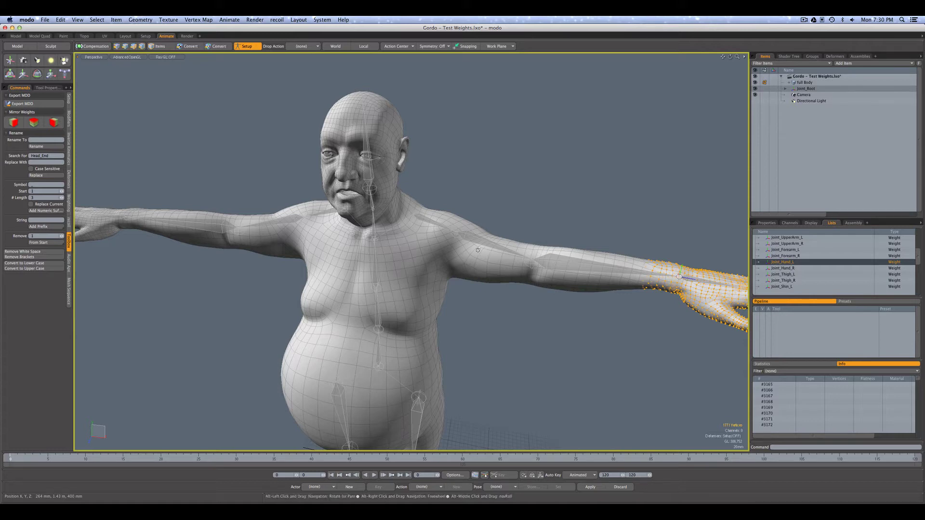
scroll(478, 251, "down", 4)
left_click_drag(478, 251, 460, 223, "alt+shift")
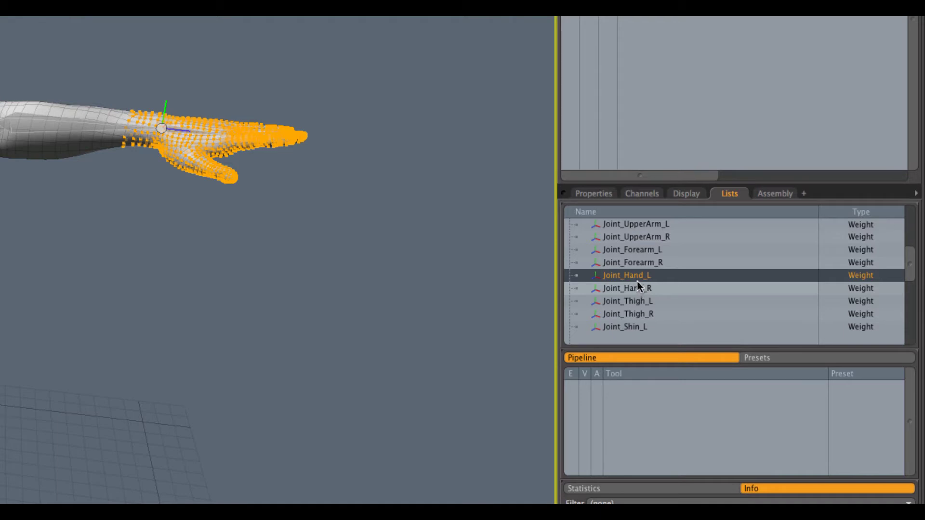
- Select the Joint_Hand_L and Joint_Hand_R weight maps, then enter apptastic.mirrorWeights in the Command field
left_click(640, 262)
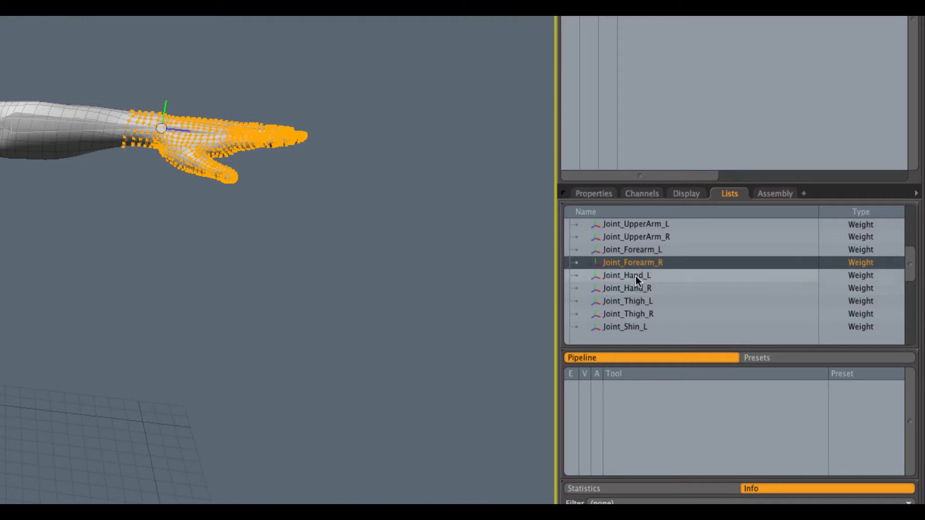
left_click(635, 275)
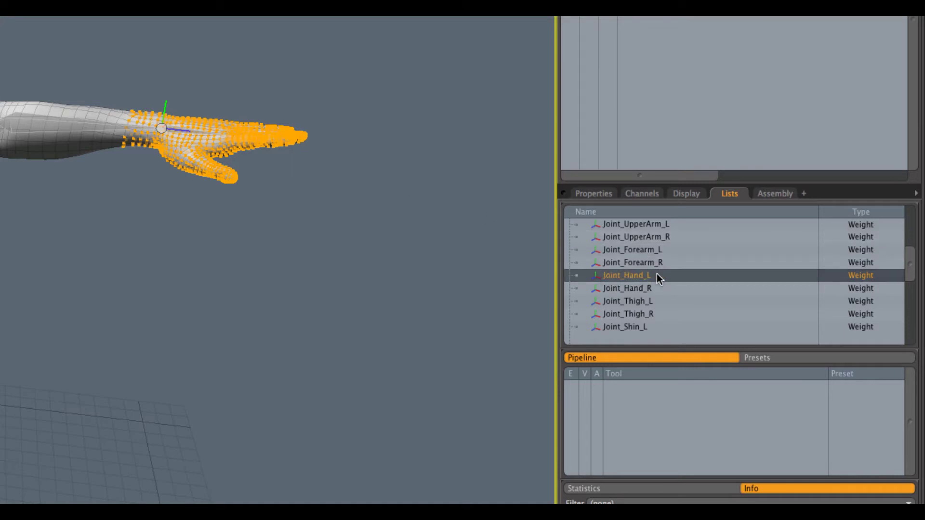
left_click(633, 288, "shift")
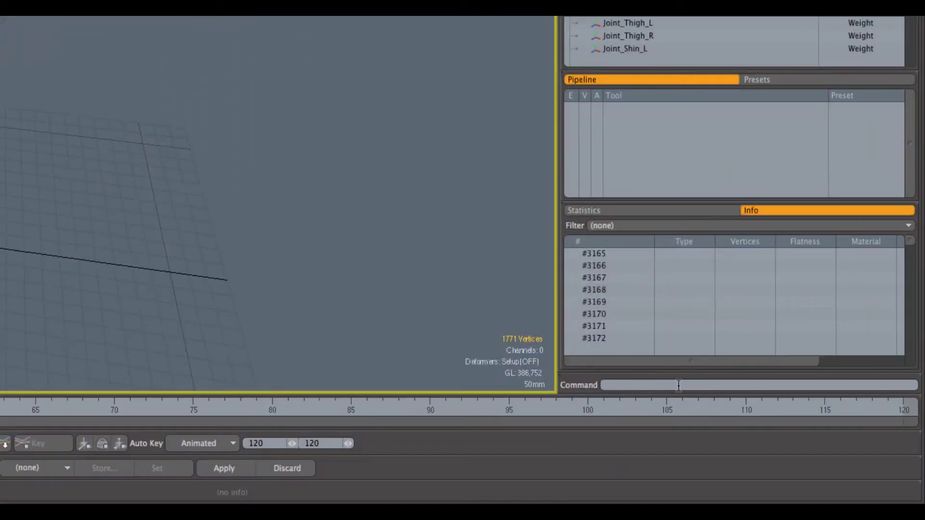
type("apptast")
type("ic.mirrorWeights")
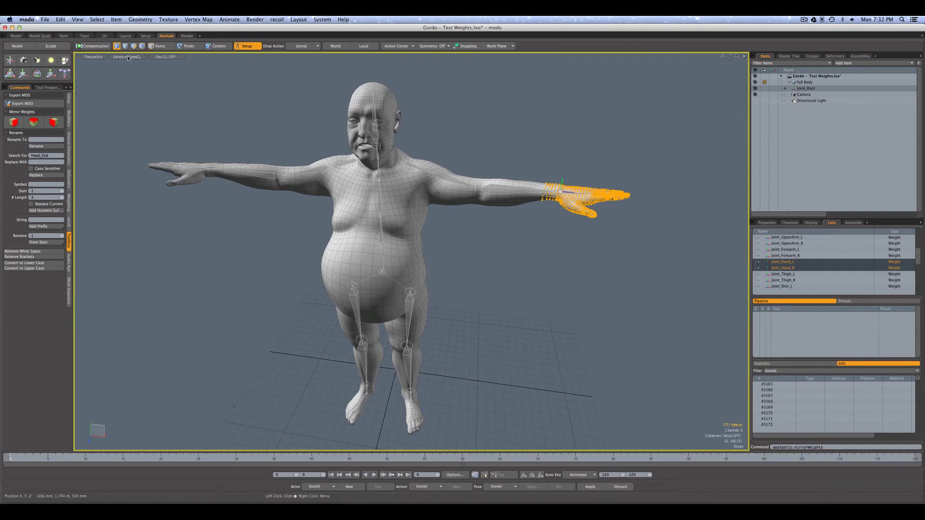
left_click(128, 58)
left_click(130, 64)
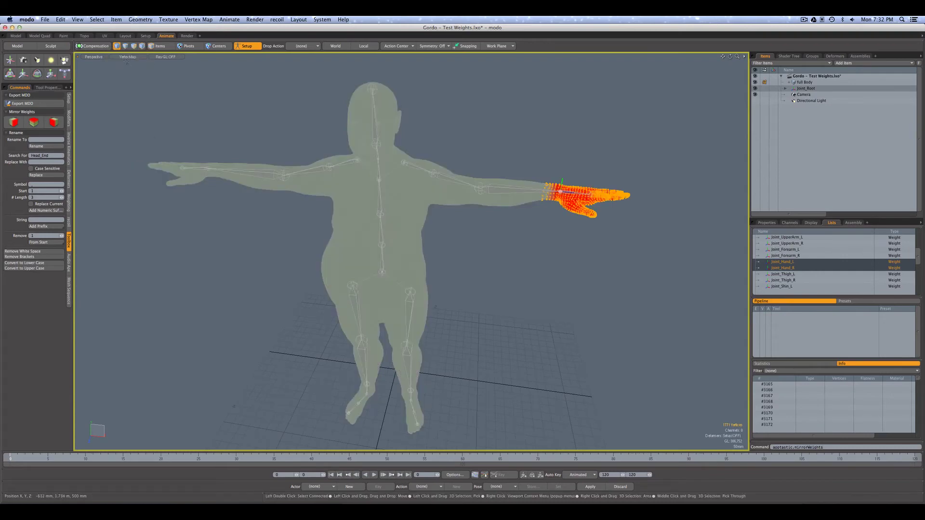
left_click(834, 447)
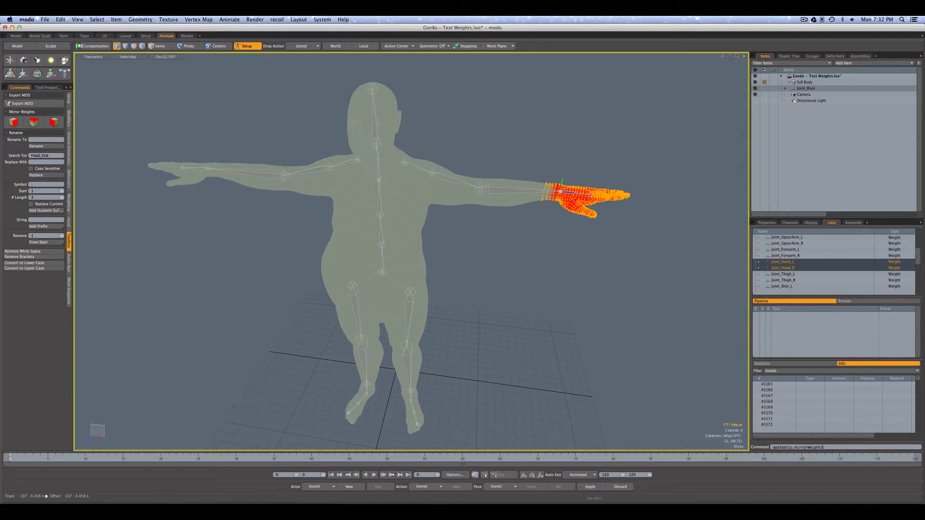
key("Return")
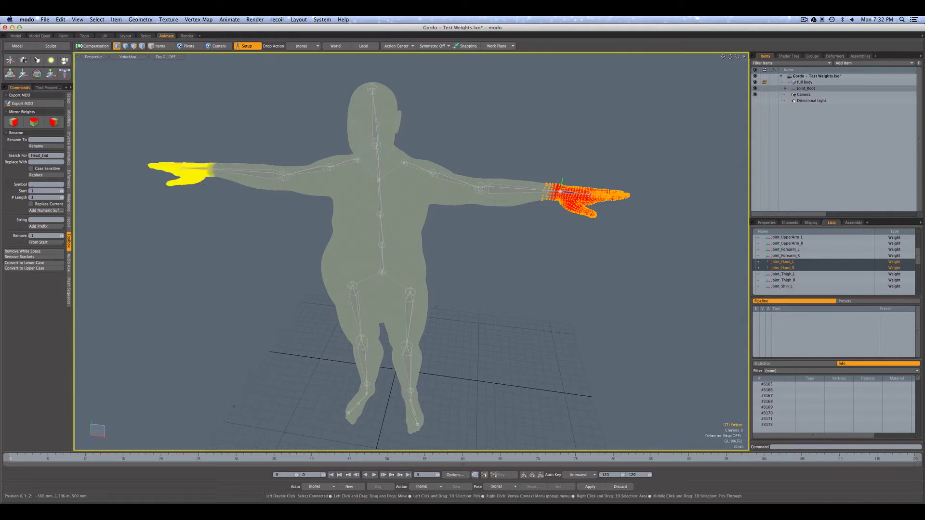
key("alt")
left_click_drag(234, 218, 246, 219, "alt")
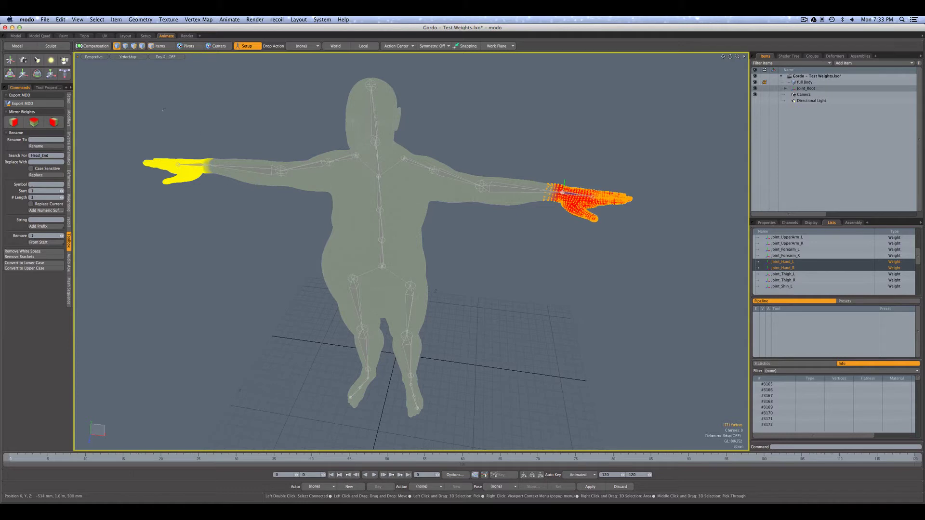
- Show the left forearm joint's weights in Items mode, then lasso its red-weighted forearm vertices
left_click(167, 47)
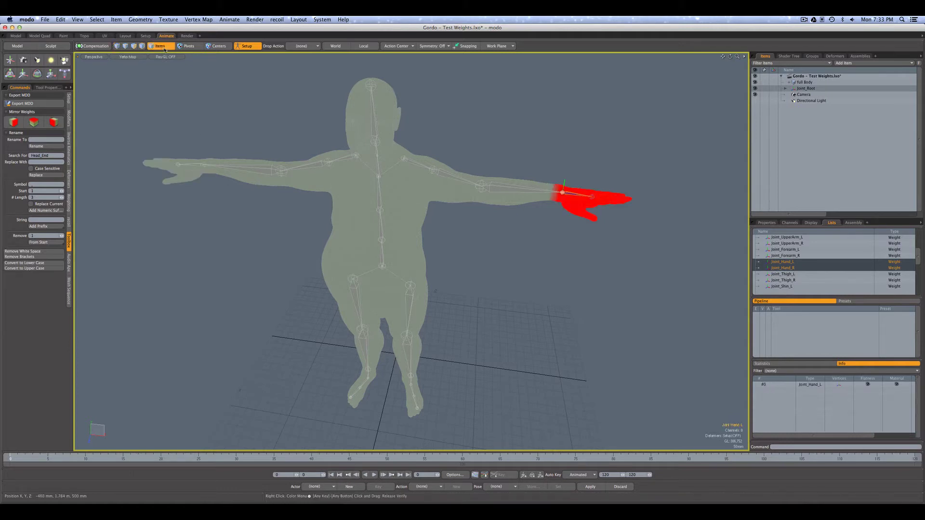
left_click(506, 191)
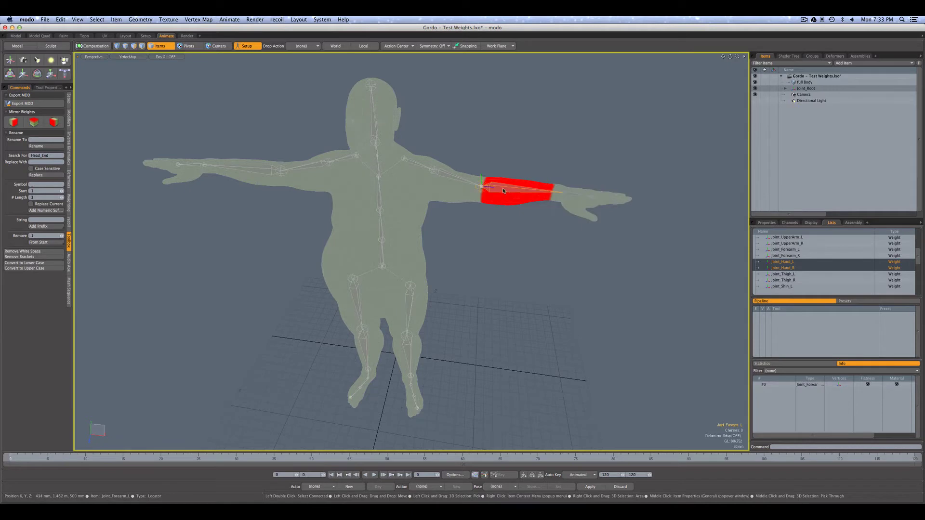
left_click_drag(513, 216, 509, 220, "alt")
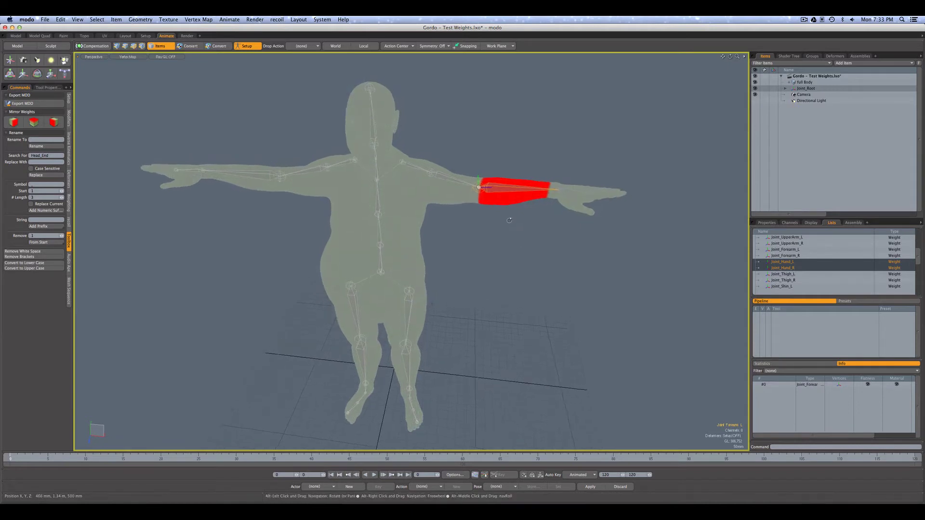
key("1")
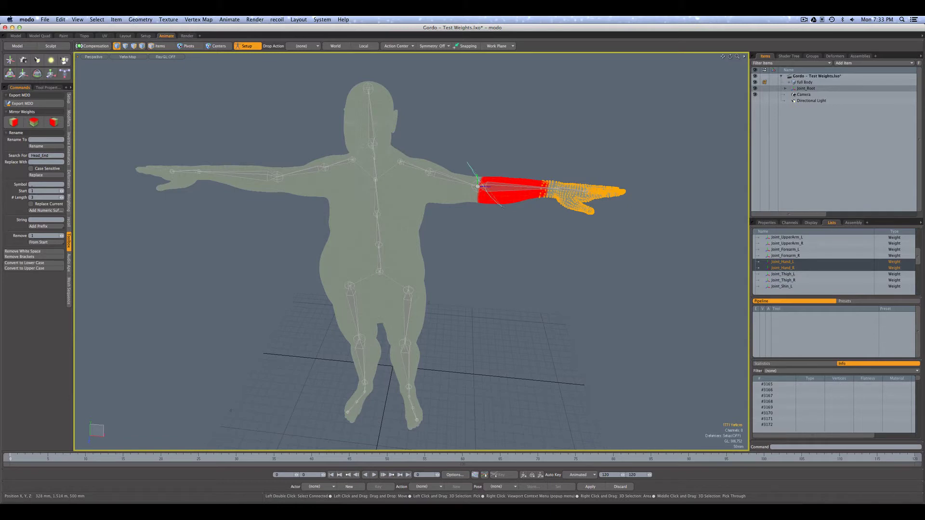
left_click_drag(487, 205, 484, 190)
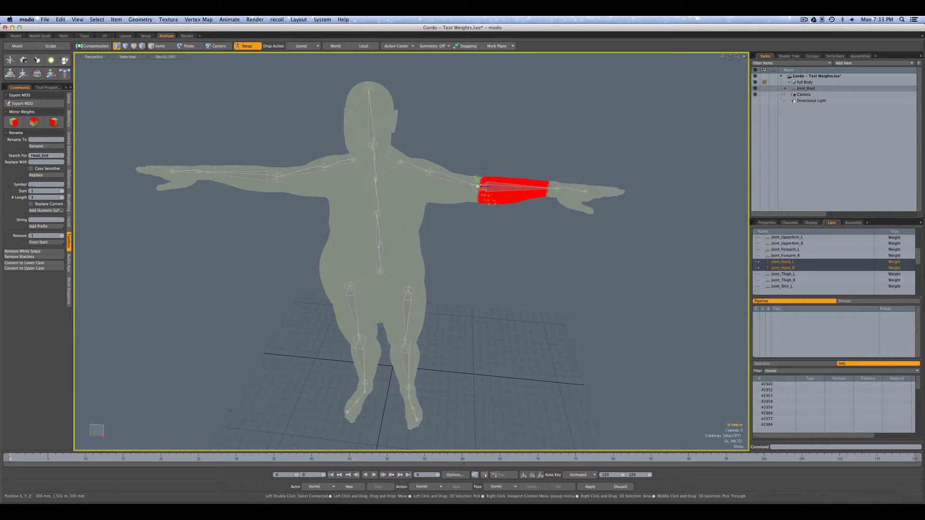
mouse_move(485, 161)
right_mouse_down()
mouse_move(469, 204)
mouse_move(480, 221)
mouse_move(524, 230)
mouse_move(562, 209)
mouse_move(565, 180)
mouse_move(547, 161)
right_mouse_up()
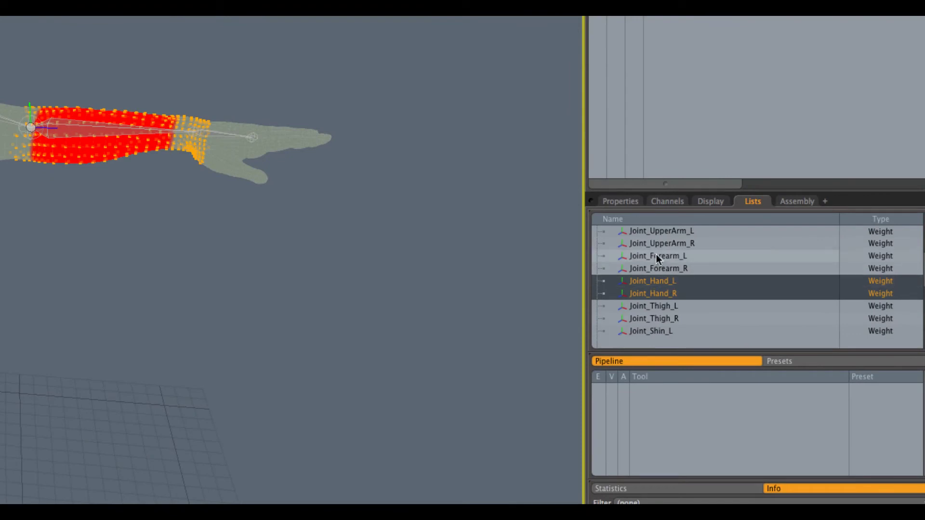
- Select Joint_Forearm_L then Joint_Forearm_R and run apptastic.mirrorWeights to mirror the weights
left_click(656, 257)
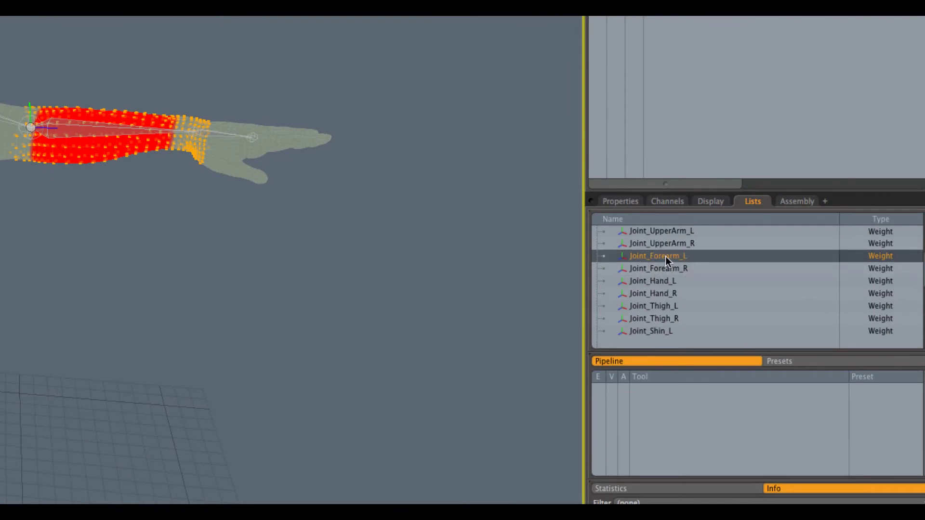
left_click(660, 268, "shift")
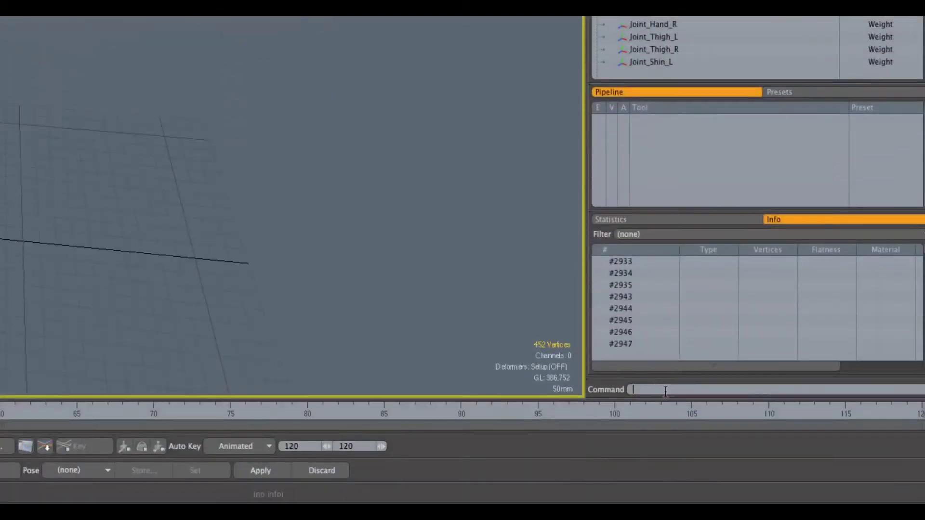
left_click(665, 390)
type("apptastic.mirrorWeights")
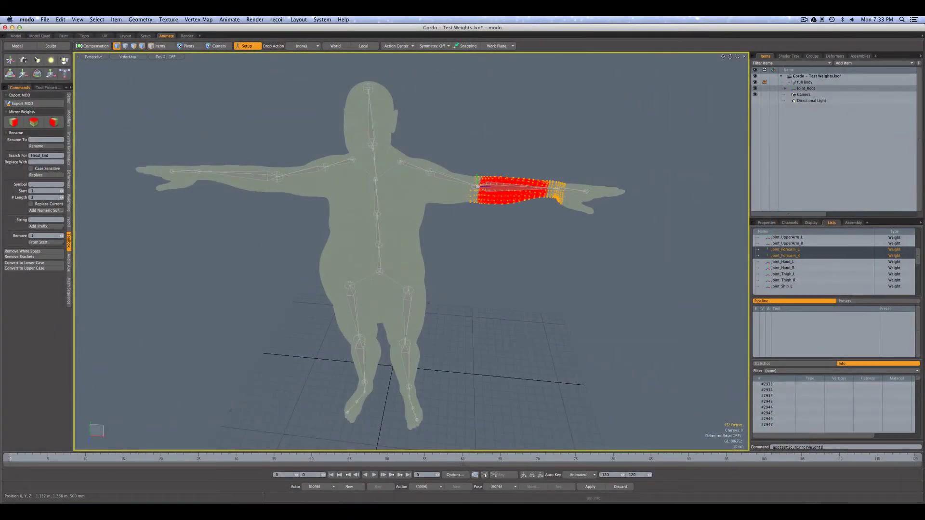
key("Return")
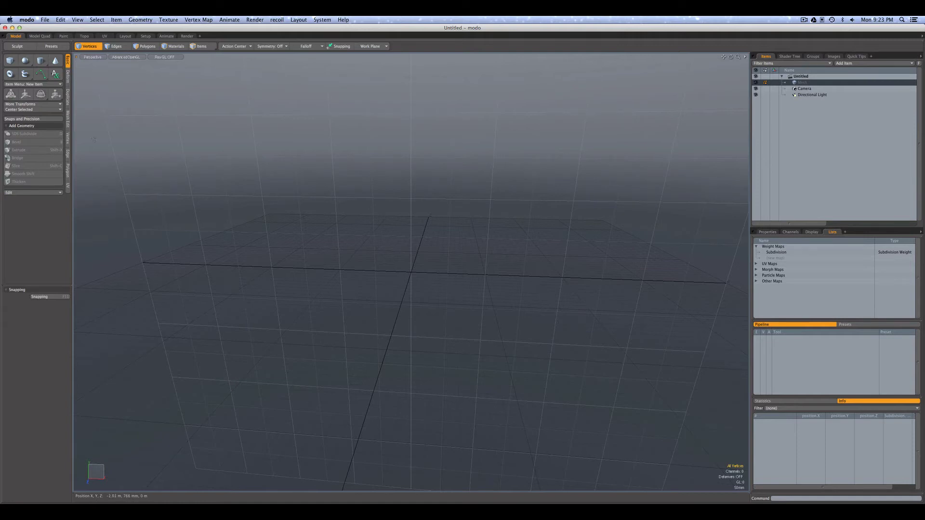
- Draw a torus at the centre of the scene with the Torus tool
left_click(10, 74)
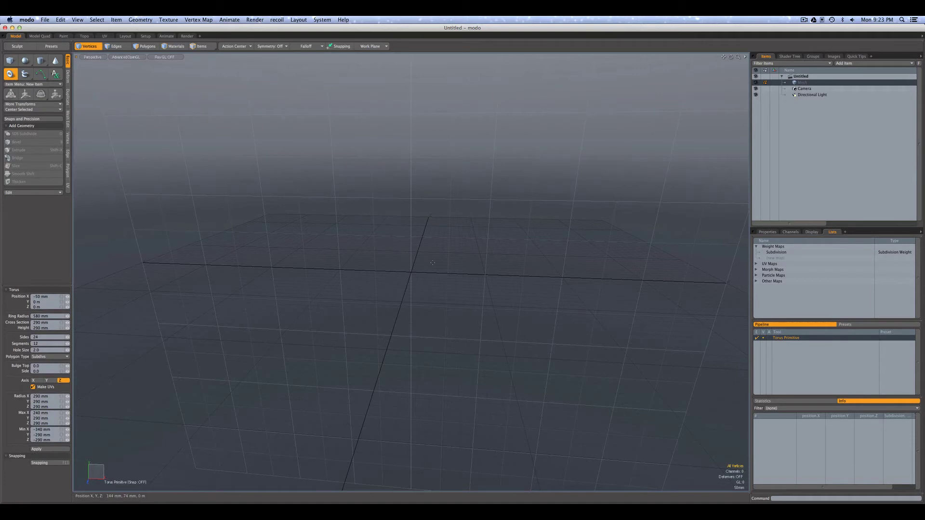
left_click_drag(477, 232, 476, 232)
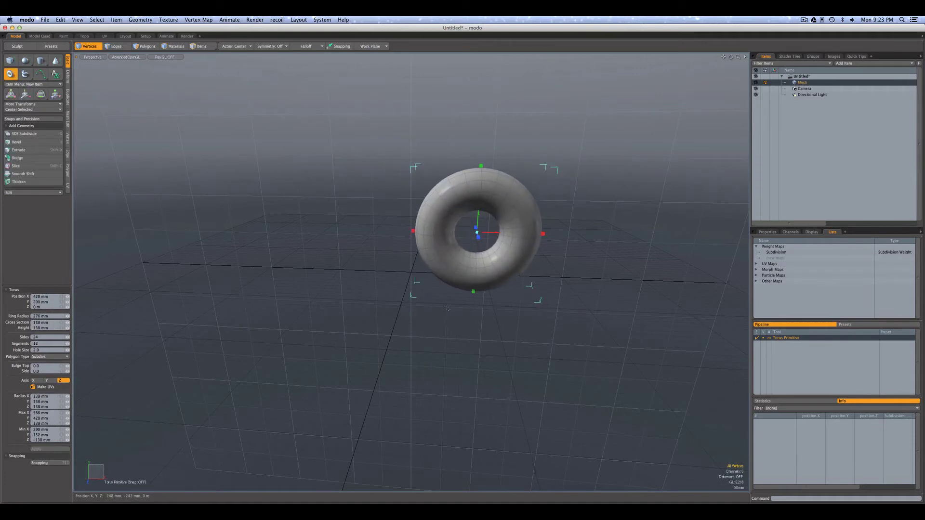
key("space")
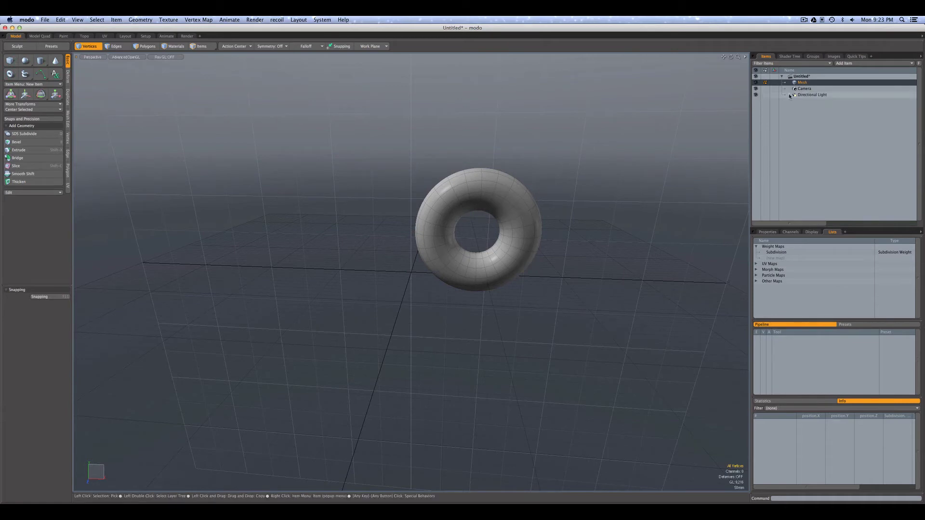
- Rename the new mesh item to Torus
double_click(803, 83)
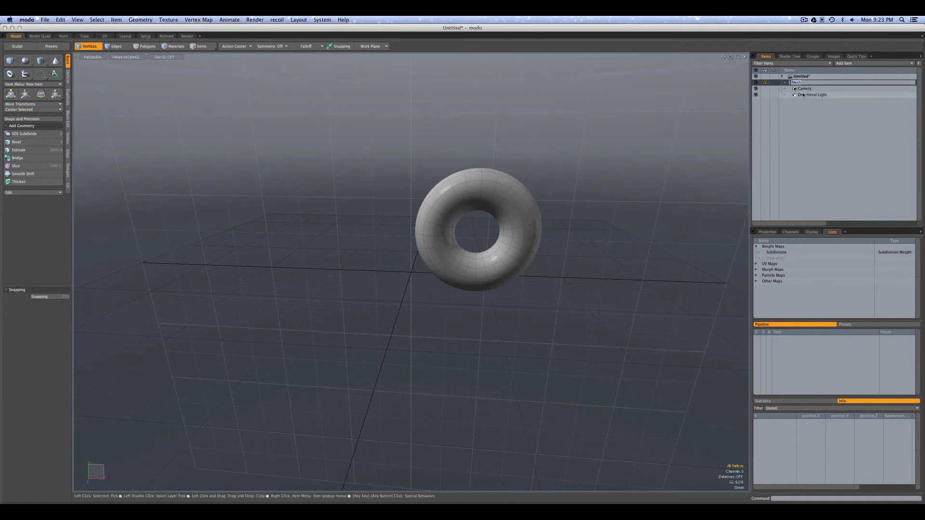
type("Torus")
key("Return")
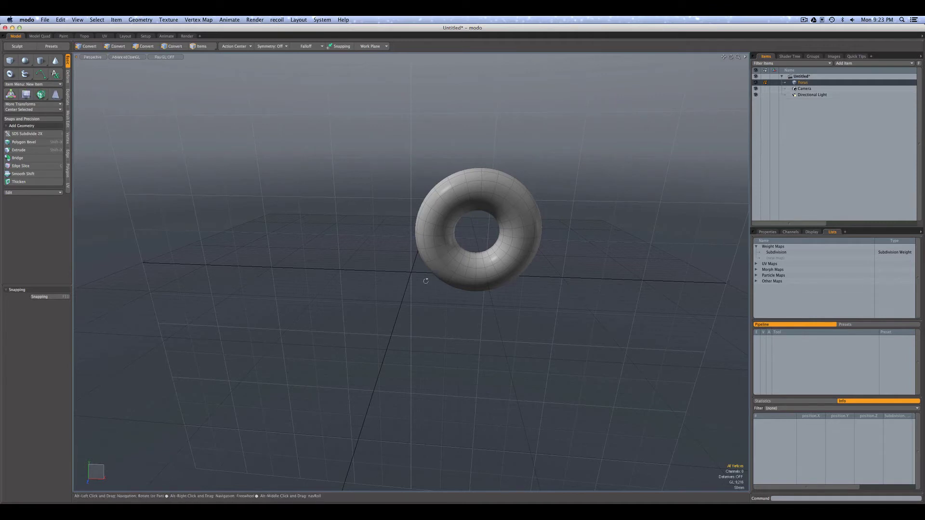
left_click_drag(437, 231, 429, 271, "alt")
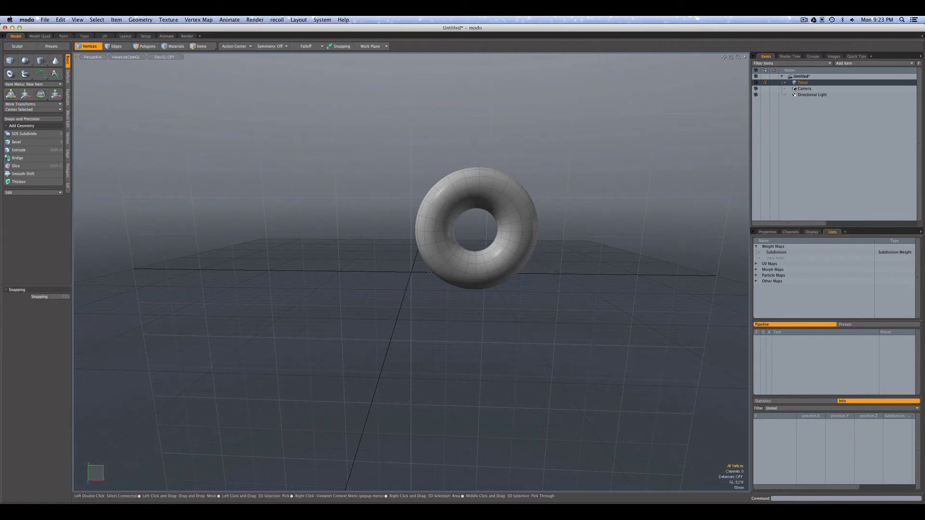
left_click_drag(428, 271, 483, 185, "alt")
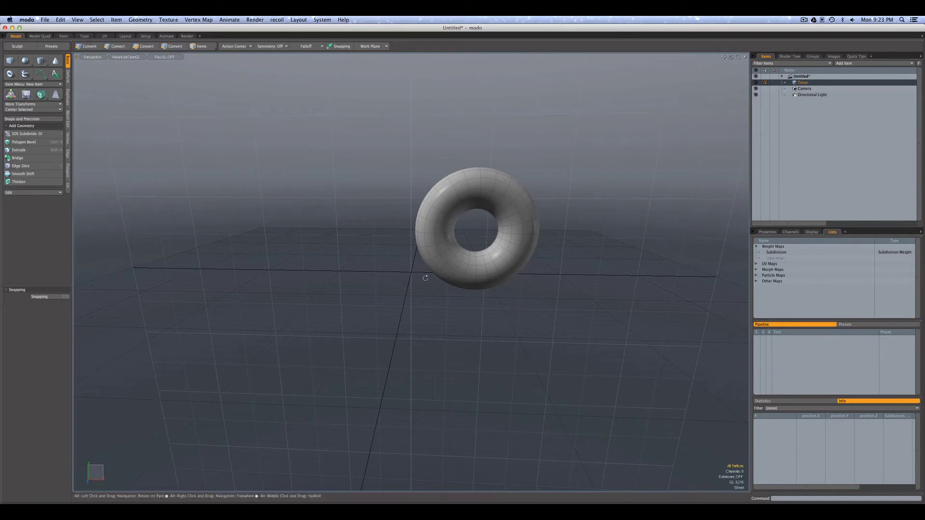
left_click_drag(424, 271, 431, 268, "alt")
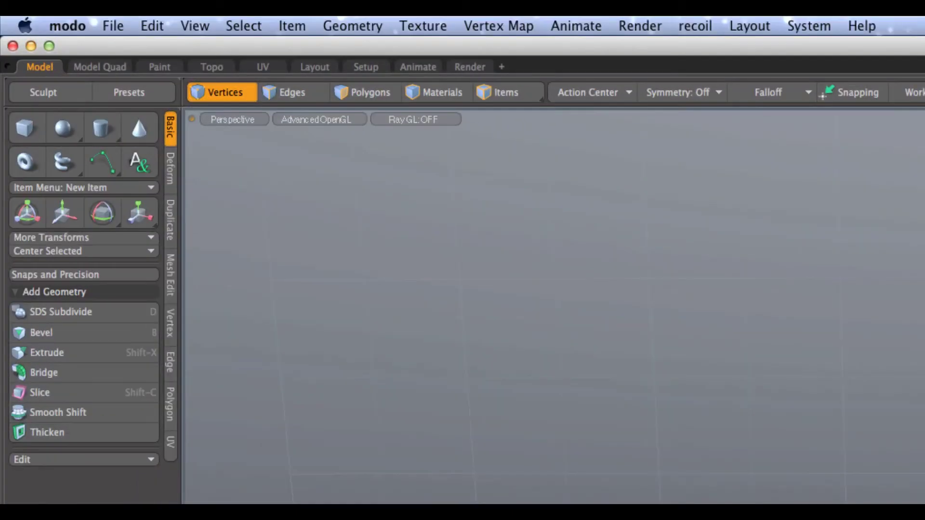
- In Polygons mode, centre the torus on X with Edit > Center Selected > X
key("ctrl")
left_click(290, 91)
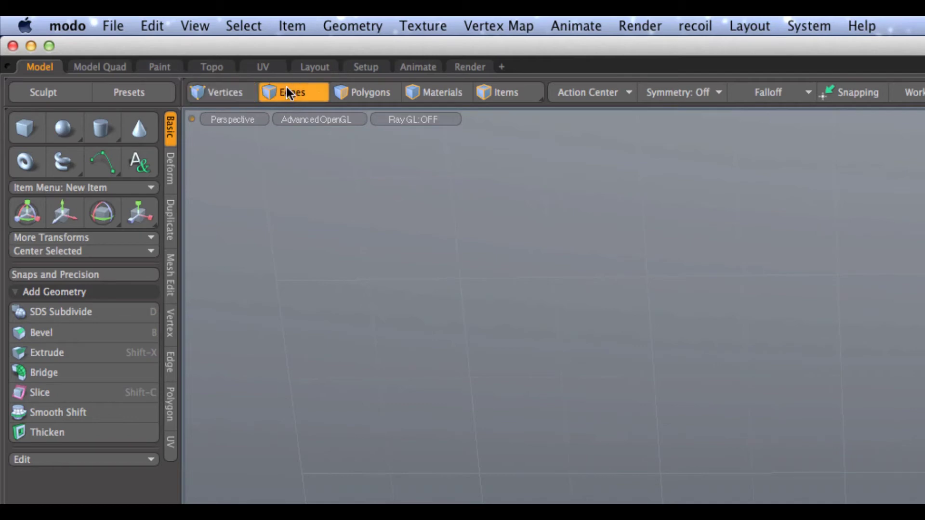
left_click(371, 92)
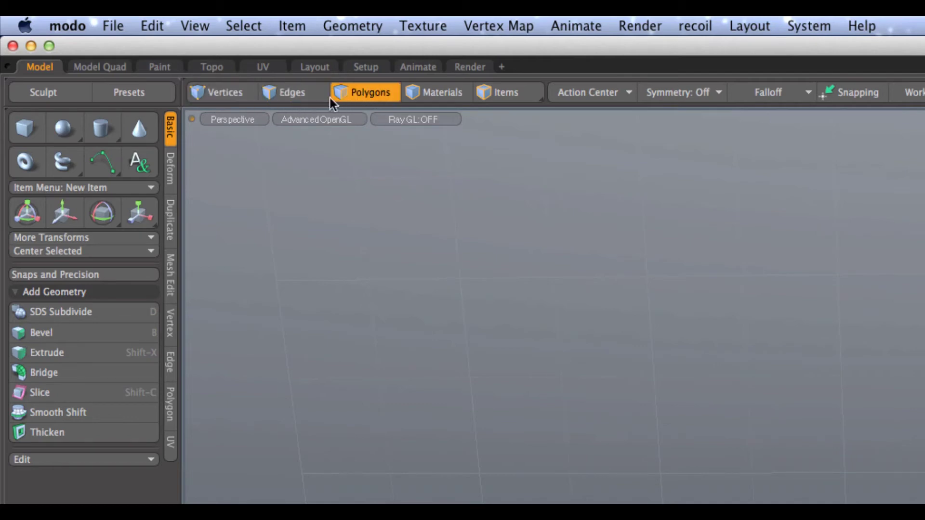
left_click(151, 24)
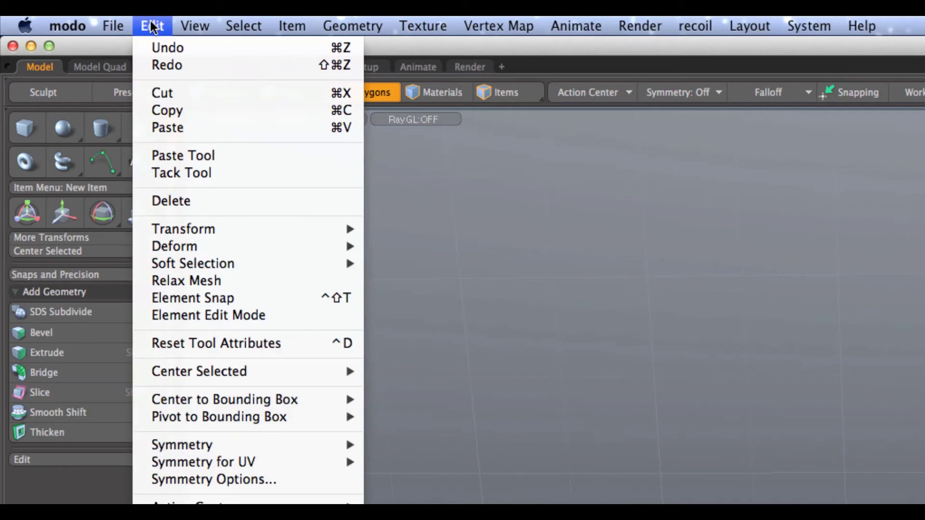
mouse_move(244, 368)
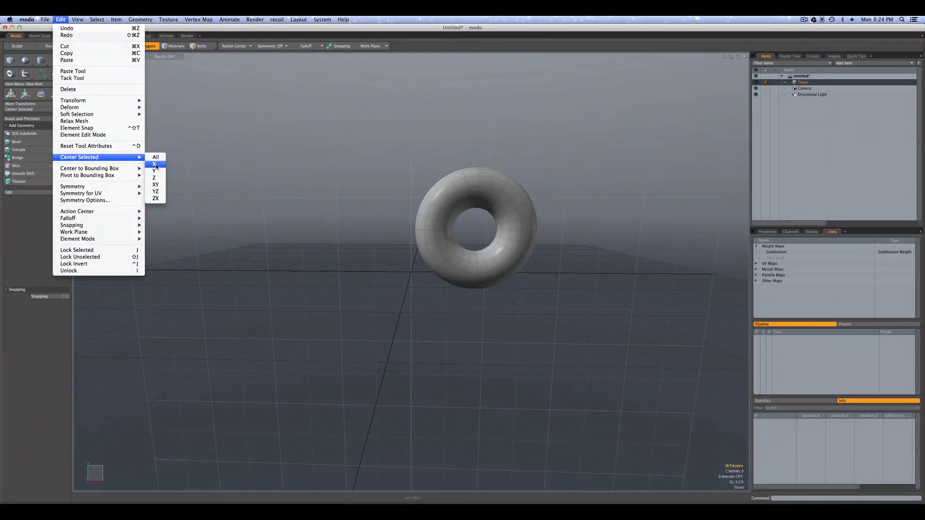
left_click(155, 164)
left_click_drag(347, 270, 369, 273, "alt")
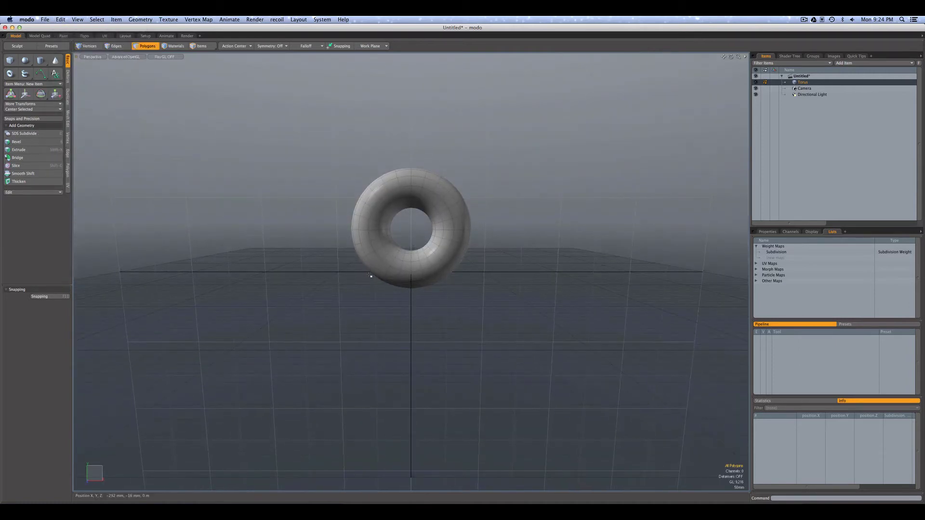
- In the Front view, centre the torus on all axes with Center Selected > All
key("ctrl+space")
left_click(386, 284)
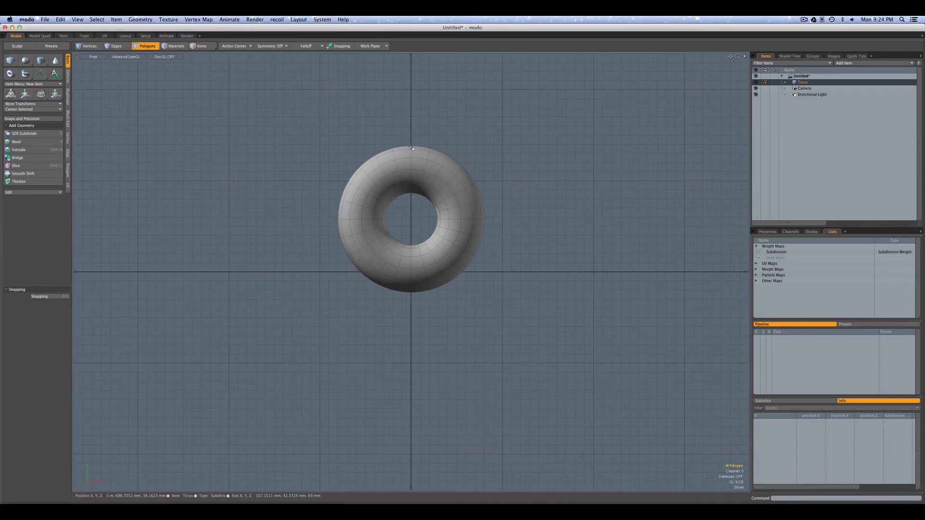
left_click(60, 19)
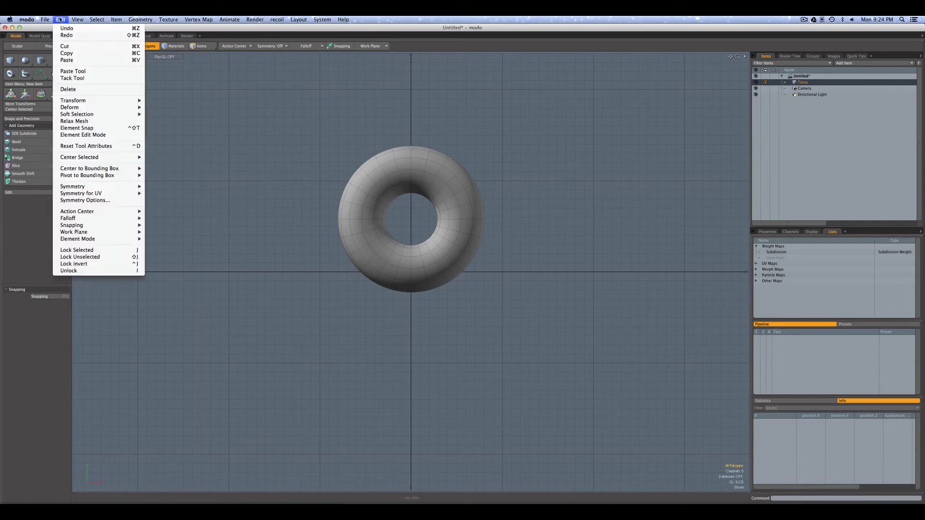
mouse_move(84, 161)
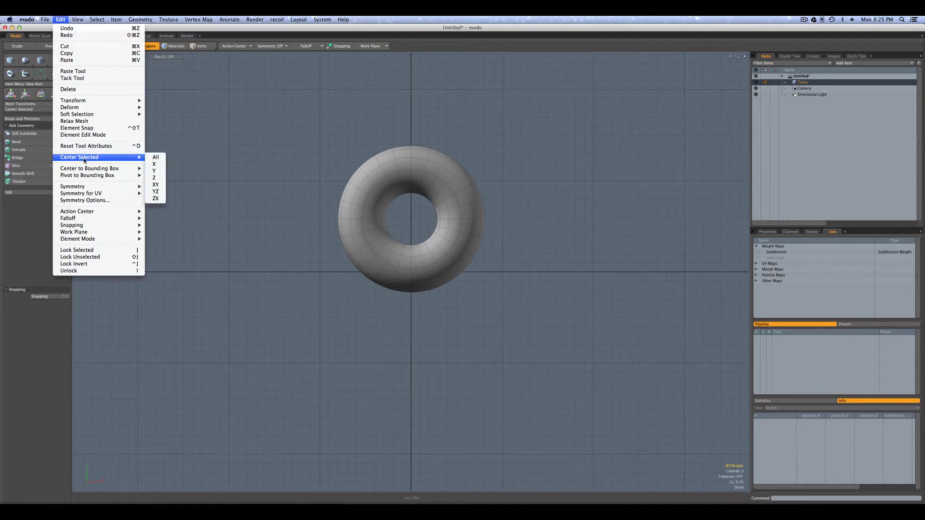
left_click(156, 158)
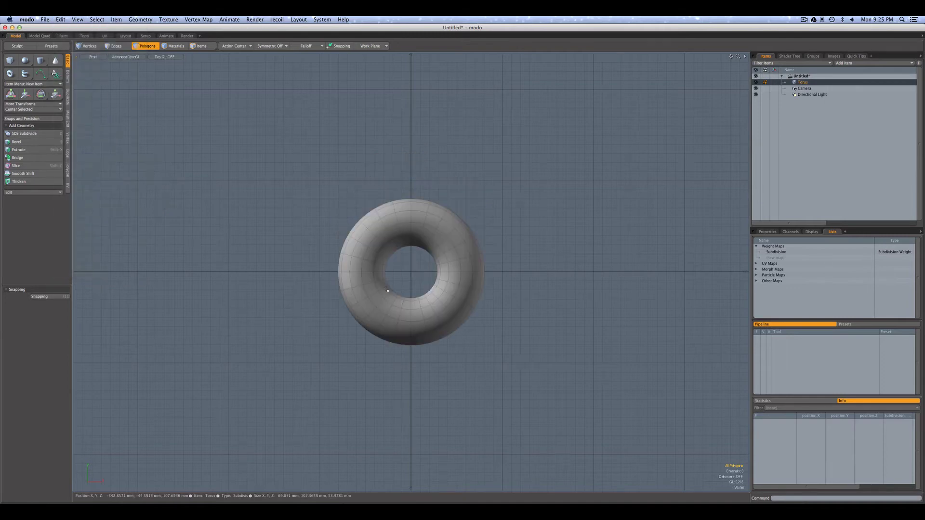
- Switch the viewport to Perspective and orbit around the torus
key("ctrl+space")
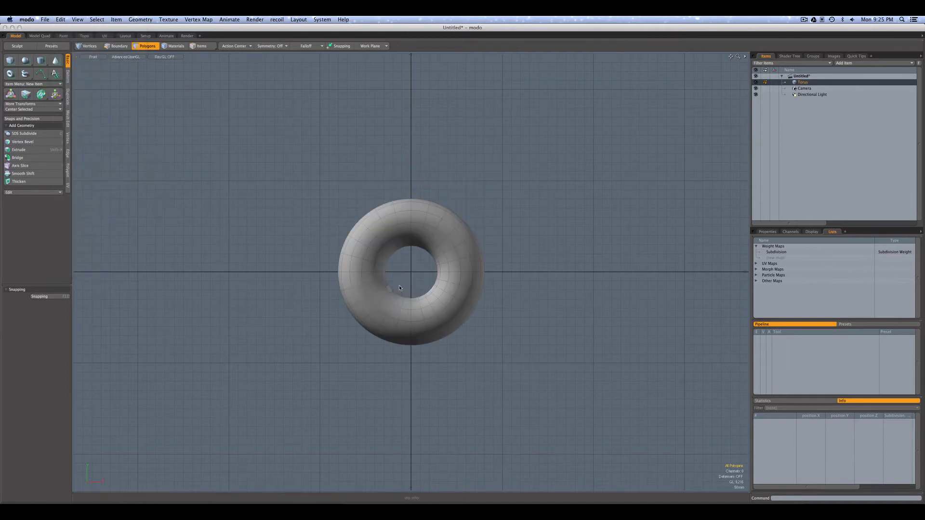
left_click(407, 280)
mouse_move(420, 284)
left_mouse_down("alt")
mouse_move(449, 280)
mouse_move(427, 278)
mouse_move(428, 300)
left_mouse_up("alt")
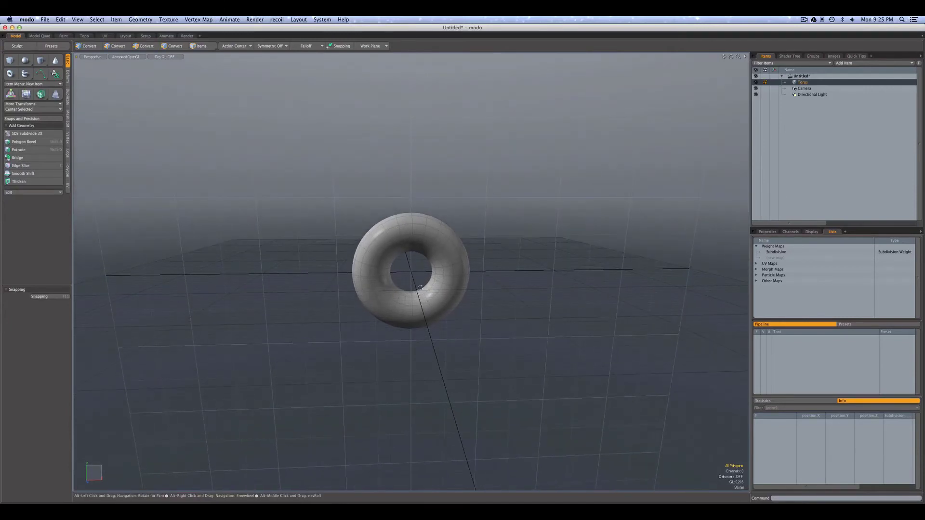
- In Items mode, test-move the torus along X, undo back to the origin, then pick Edges mode
left_click(198, 46)
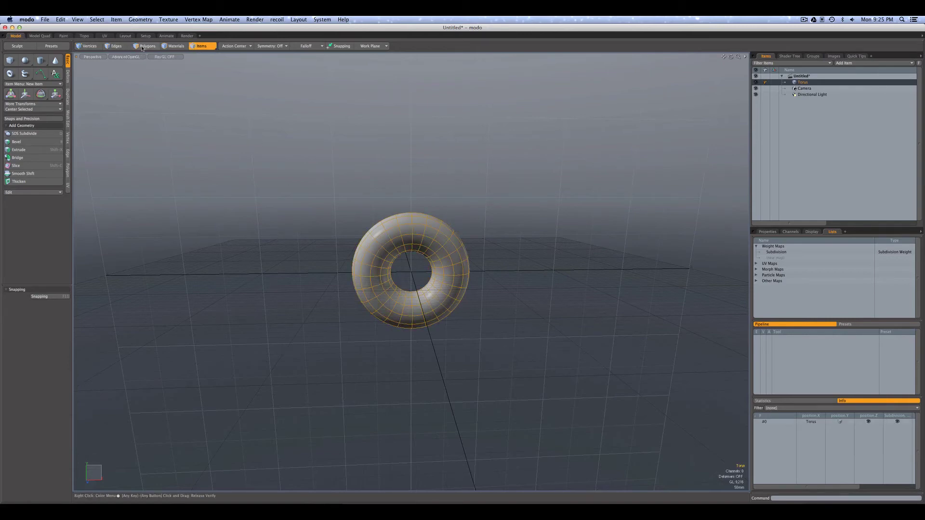
key("w")
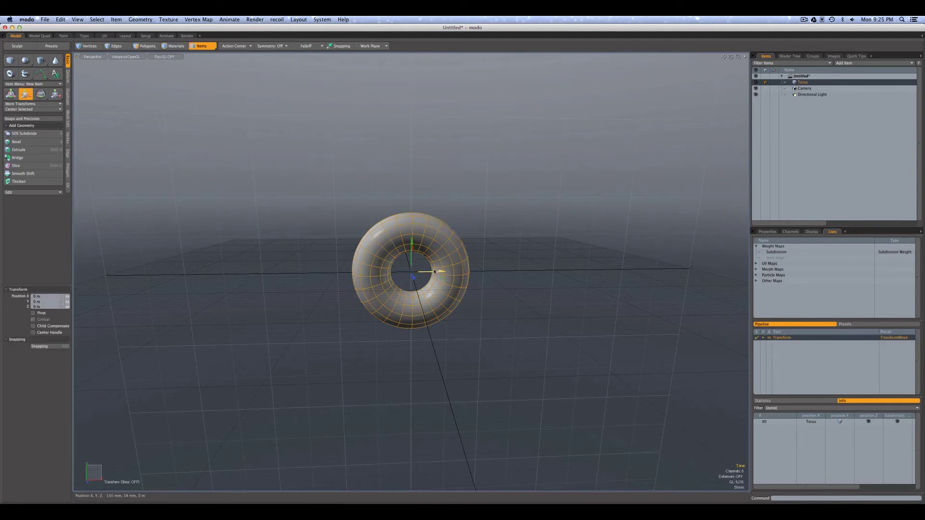
left_click_drag(411, 272, 347, 273)
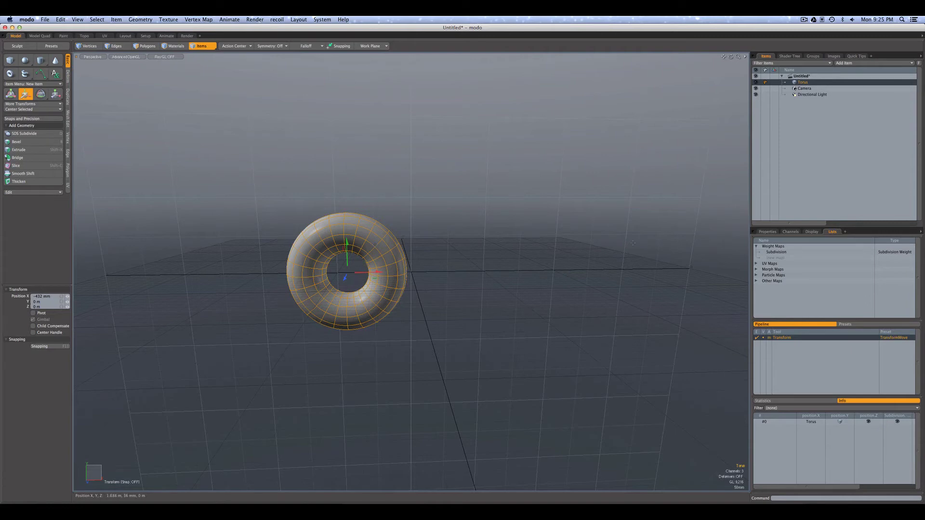
key("ctrl+z")
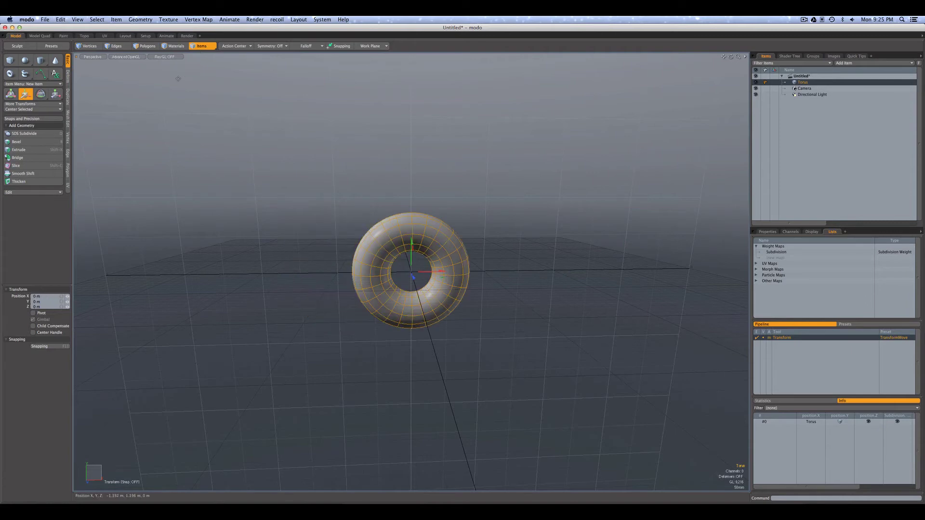
key("q")
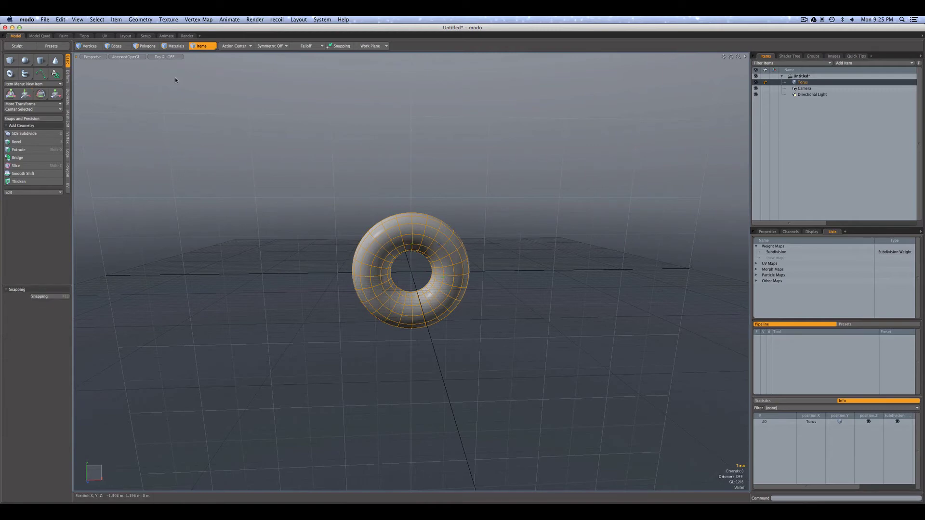
left_click(119, 47)
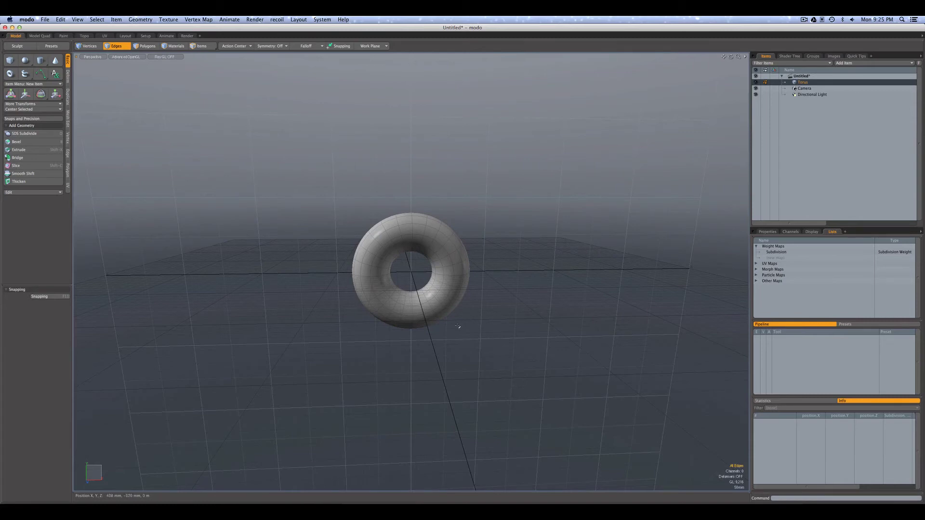
- With X symmetry in Polygons mode, select mirrored polygons such as #204 and #215
left_click_drag(477, 253, 480, 271, "alt")
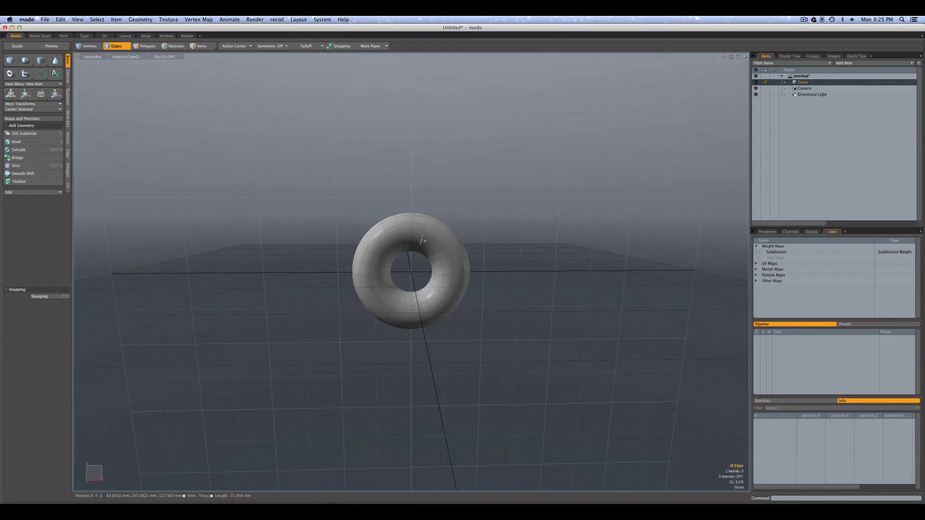
left_click_drag(422, 239, 466, 247, "alt")
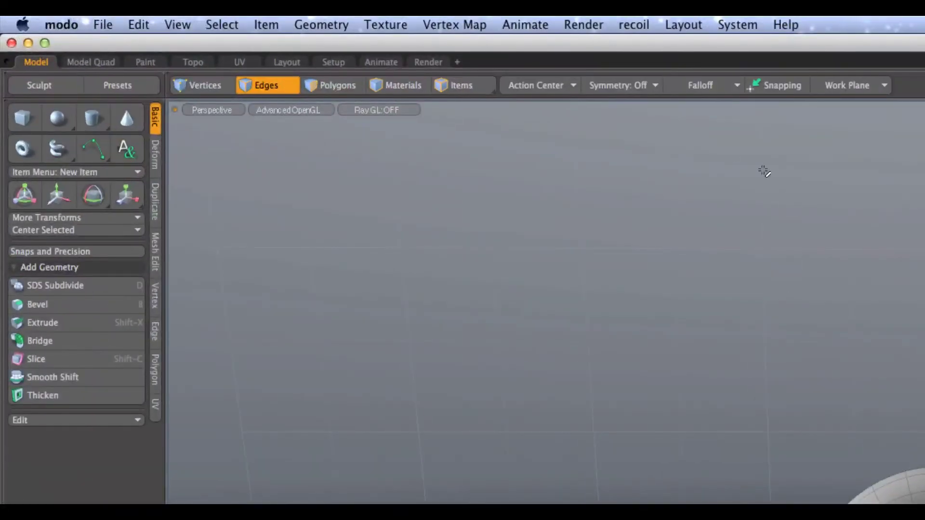
left_click(621, 90)
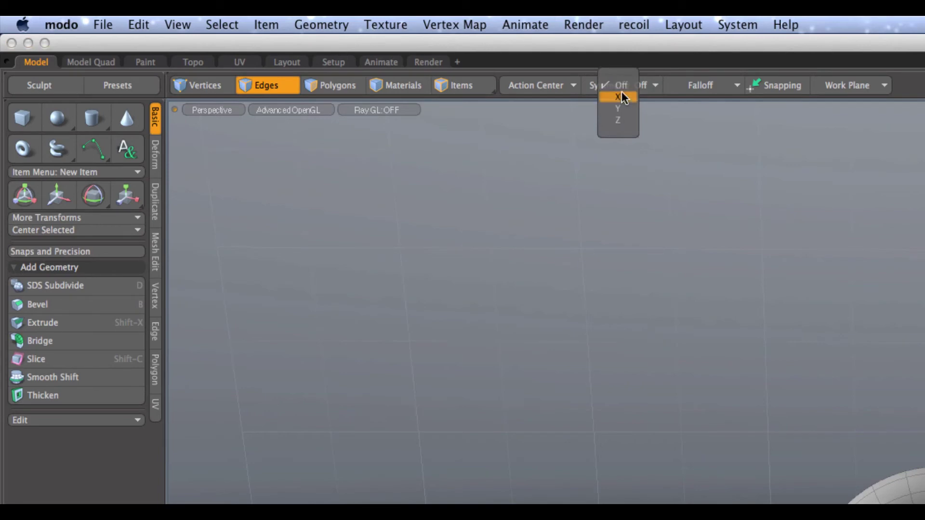
left_click(622, 94)
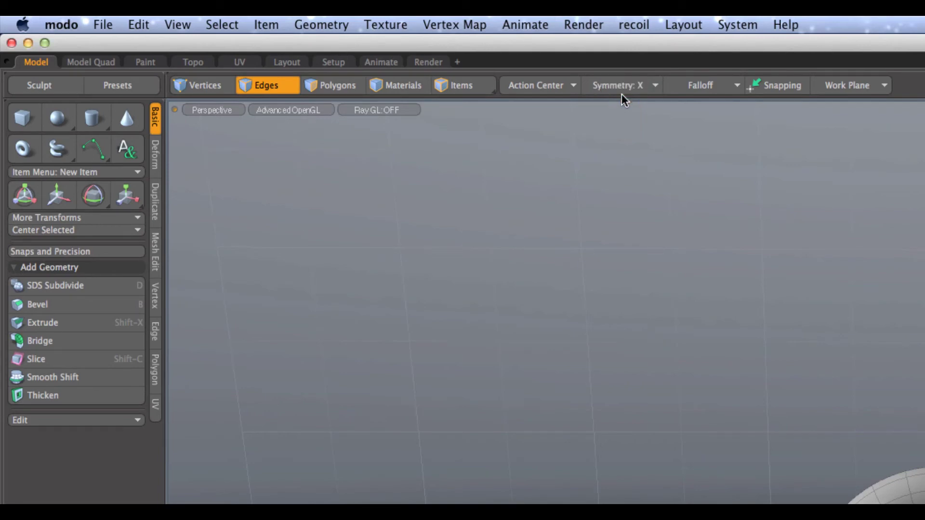
left_click(327, 87)
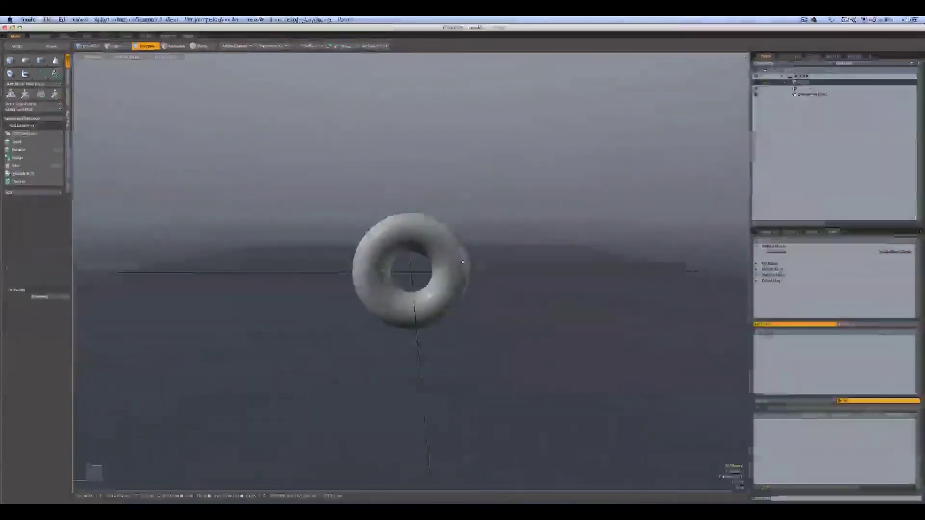
left_click_drag(445, 242, 457, 290)
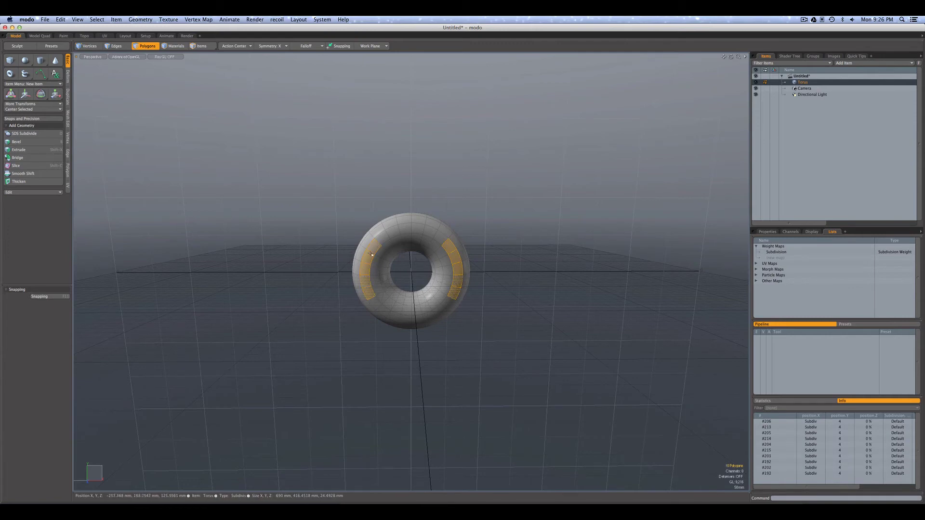
left_click(439, 237)
left_click(444, 290)
left_click(456, 271)
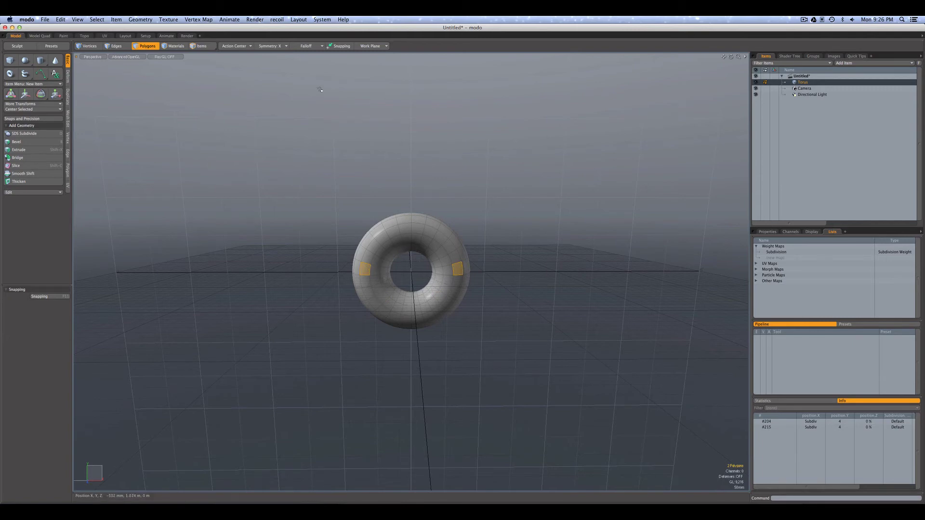
- Switch symmetry to Y and select a mirrored top-and-bottom polygon pair on the rim
left_click(270, 46)
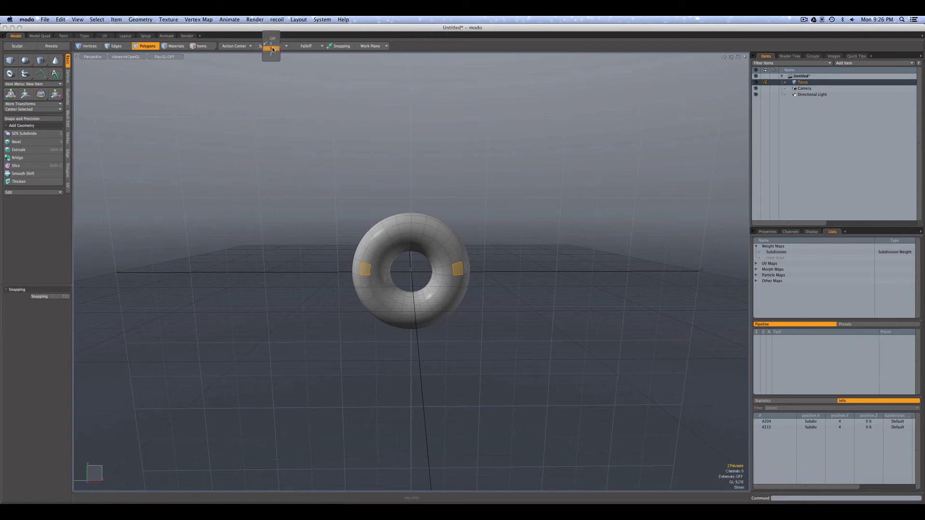
left_click(273, 48)
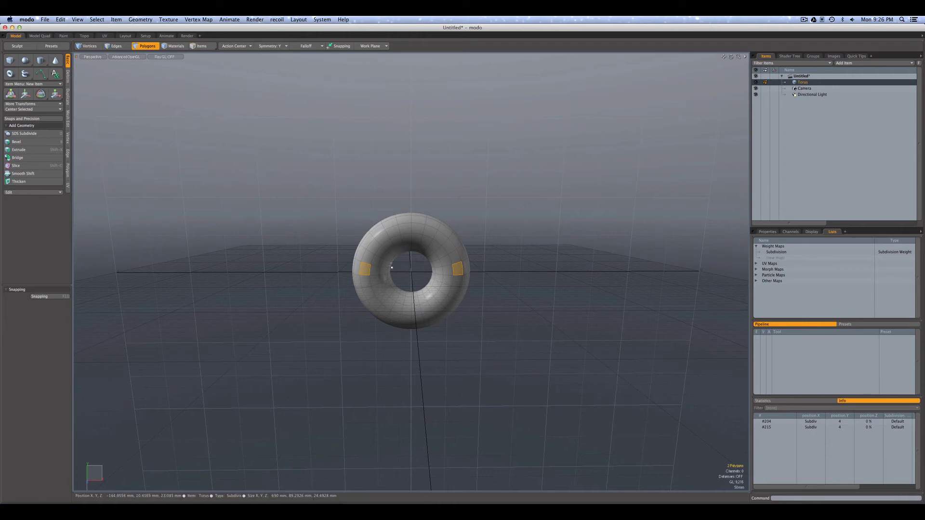
left_click(409, 228)
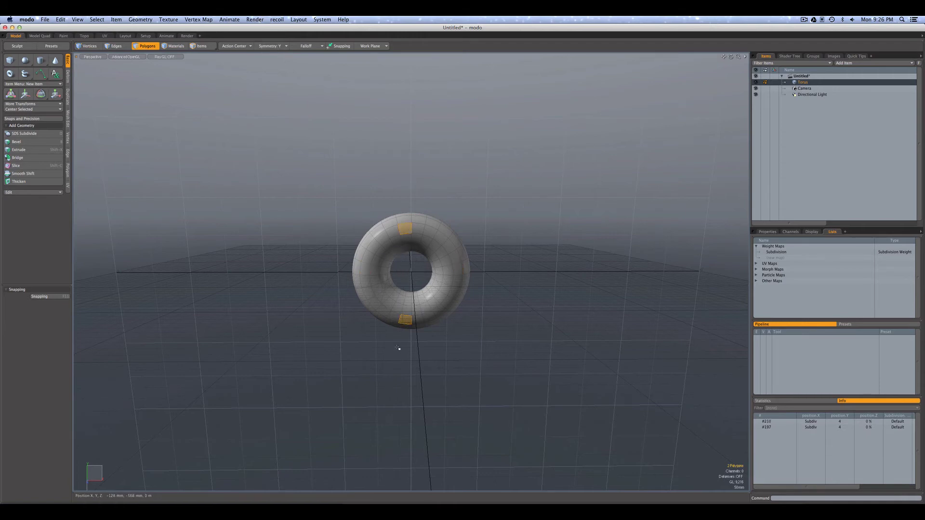
left_click(430, 236)
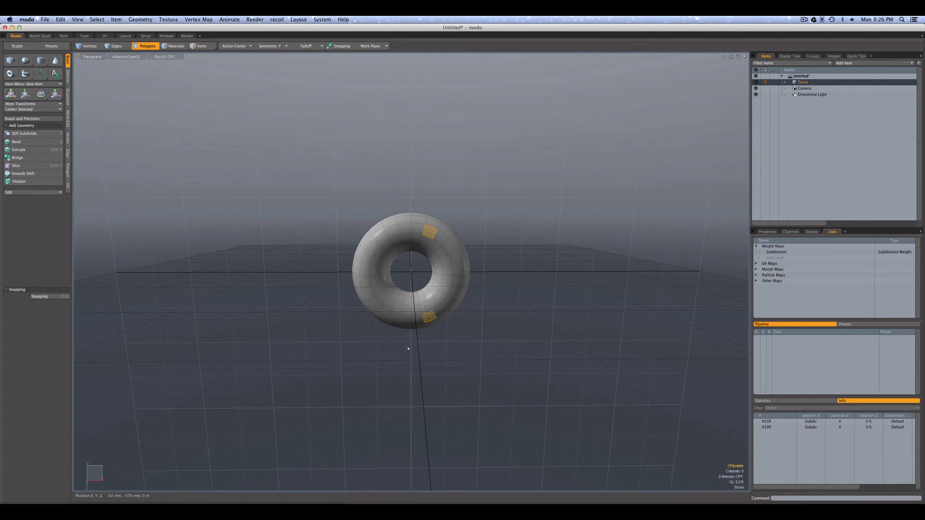
left_click(391, 233)
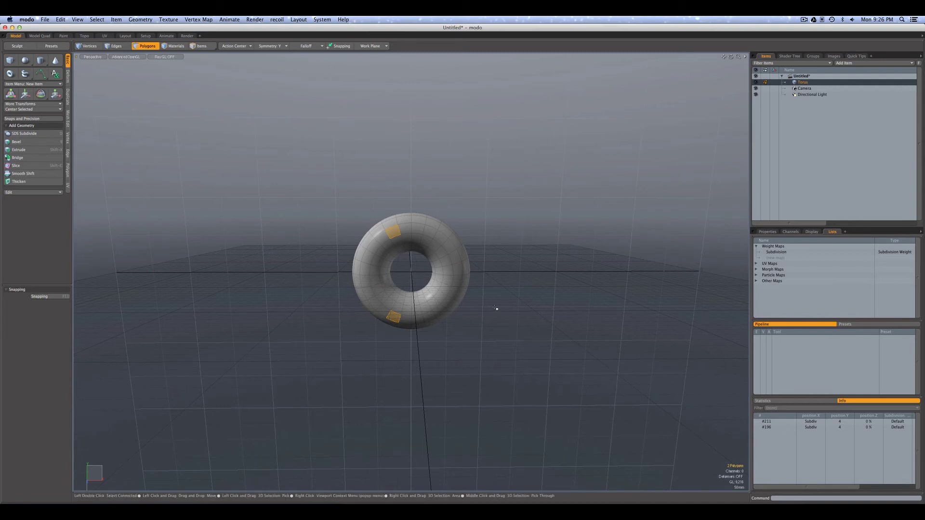
mouse_move(495, 308)
left_mouse_down("alt")
mouse_move(464, 313)
mouse_move(449, 251)
mouse_move(458, 266)
left_mouse_up("alt")
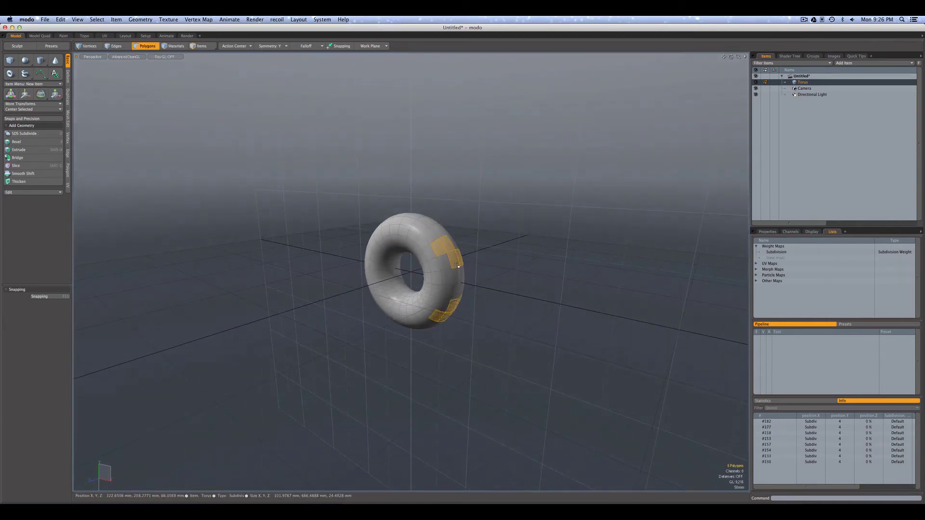
- With symmetry off, select the right-side polygons and pull them outward along X into a bulge
left_click(272, 46)
left_click(280, 39)
left_click(522, 274)
mouse_move(445, 258)
left_mouse_down()
mouse_move(458, 288)
mouse_move(524, 285)
mouse_move(497, 268)
mouse_move(529, 266)
left_mouse_up()
key("w")
key("q")
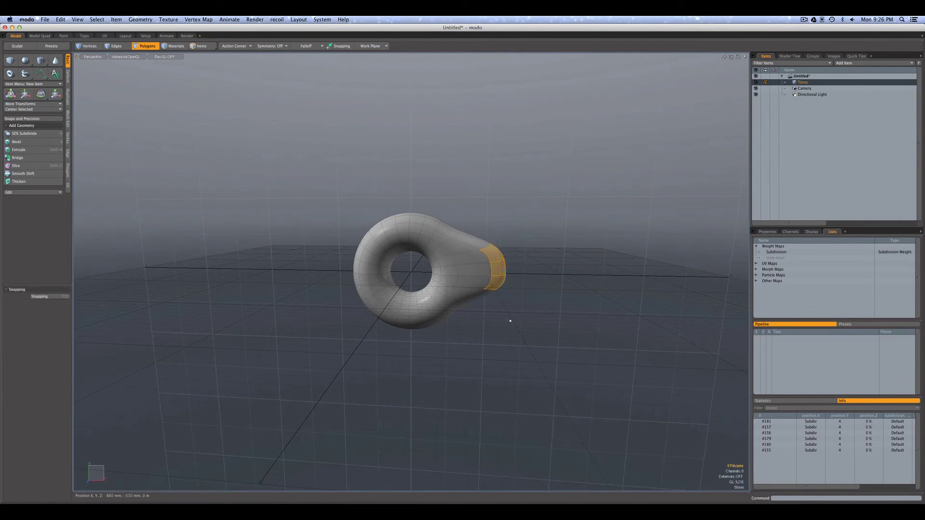
left_click(507, 321)
mouse_move(500, 326)
left_mouse_down("alt")
mouse_move(506, 316)
mouse_move(508, 325)
left_mouse_up("alt")
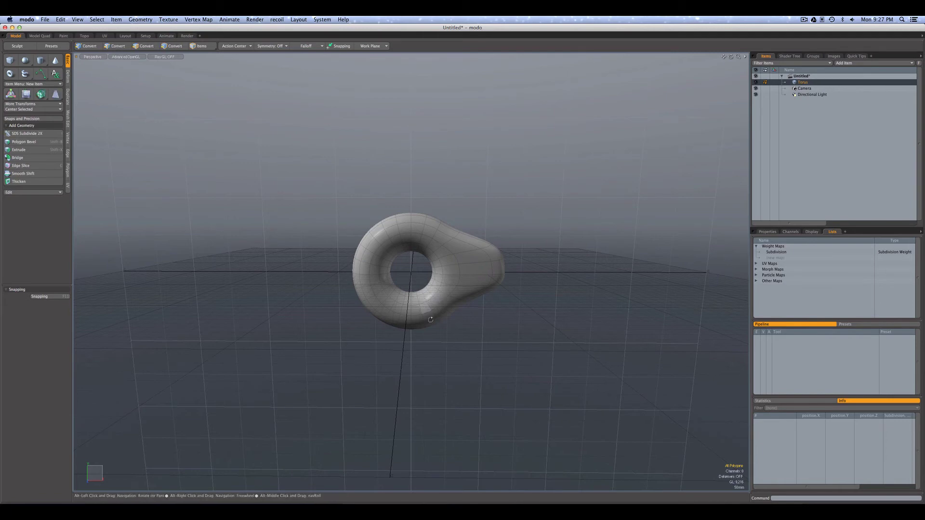
- Apply the Symmetry tool on X, raising the threshold so the left side mirrors the bulge
left_click_drag(433, 307, 445, 325, "alt")
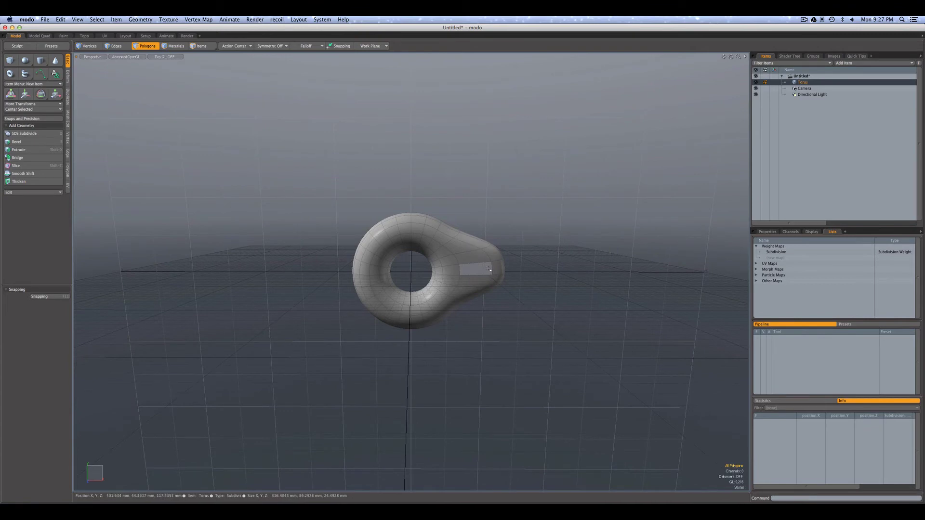
left_click(140, 19)
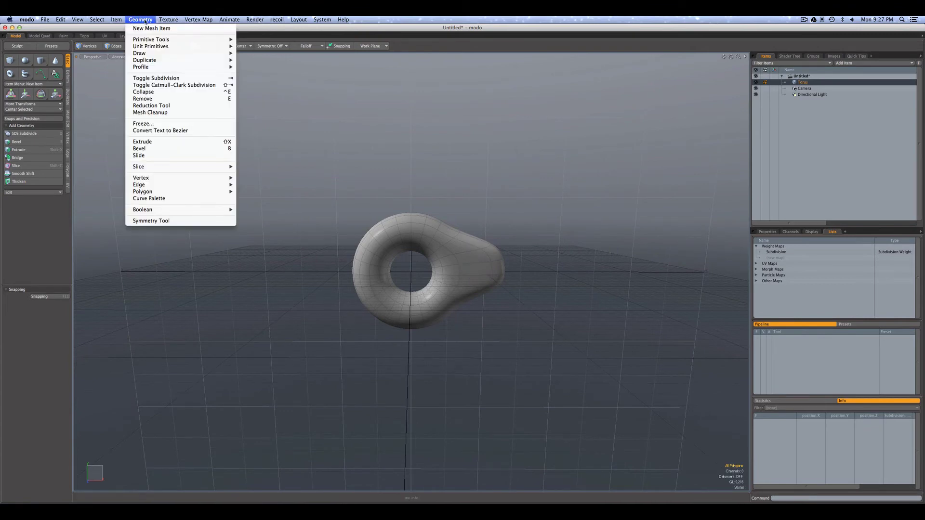
left_click(156, 222)
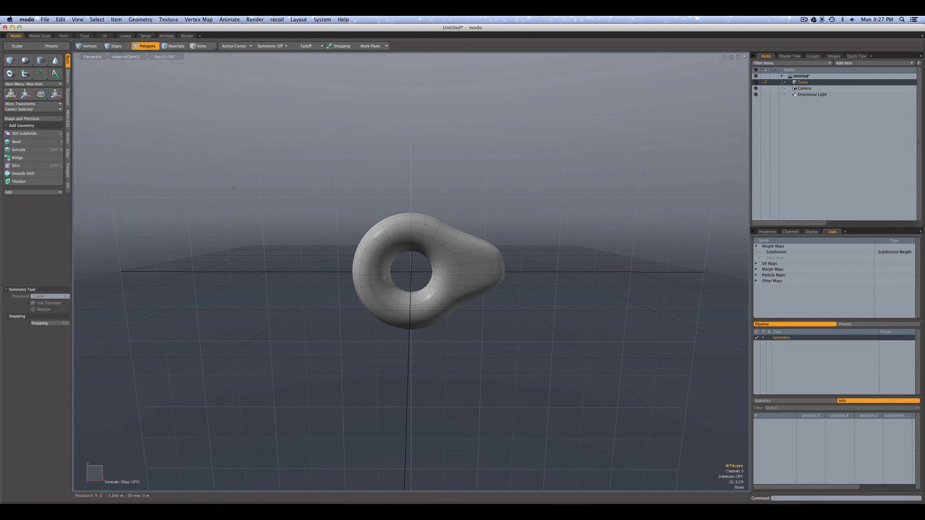
left_click(272, 46)
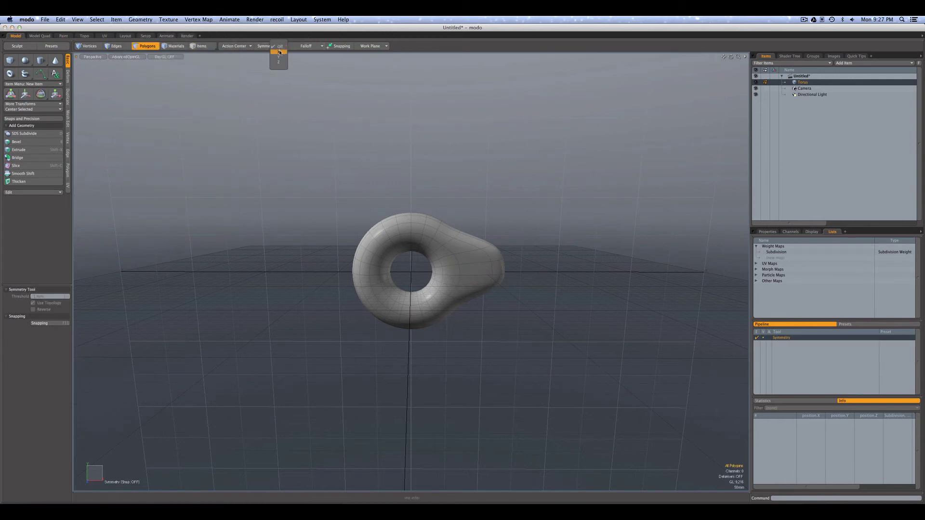
left_click(280, 52)
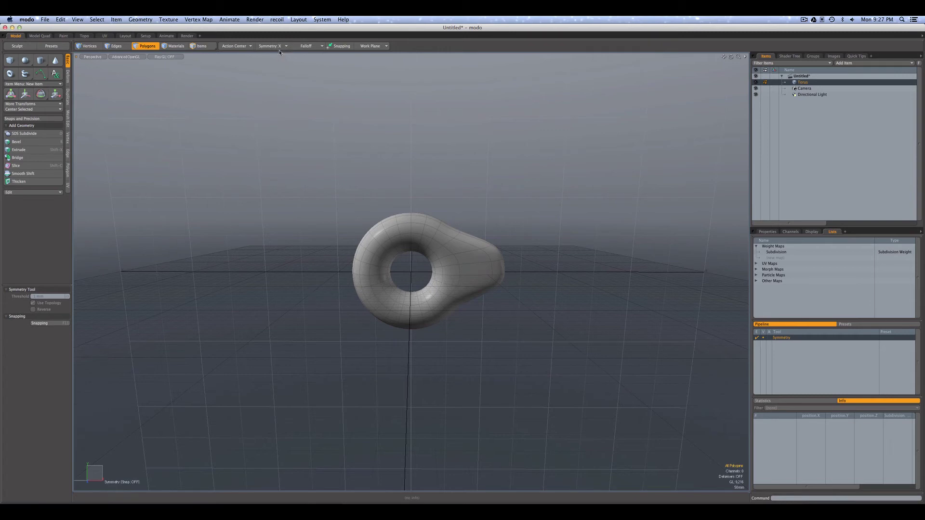
left_click(209, 224)
left_click_drag(210, 224, 250, 224)
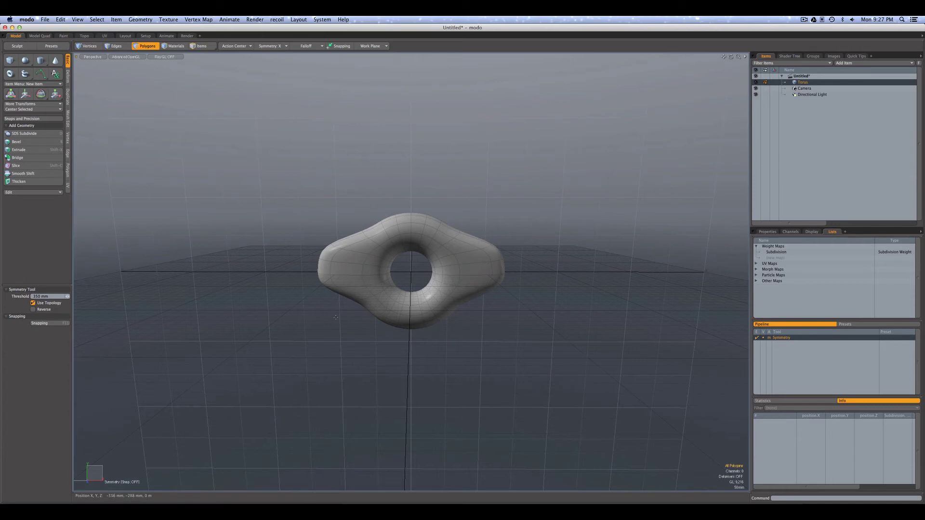
key("space")
- Click mirrored polygon pairs, stepping the selection outward and inward along the torus's sides
mouse_move(337, 336)
left_mouse_down("alt")
mouse_move(281, 336)
mouse_move(341, 335)
left_mouse_up("alt")
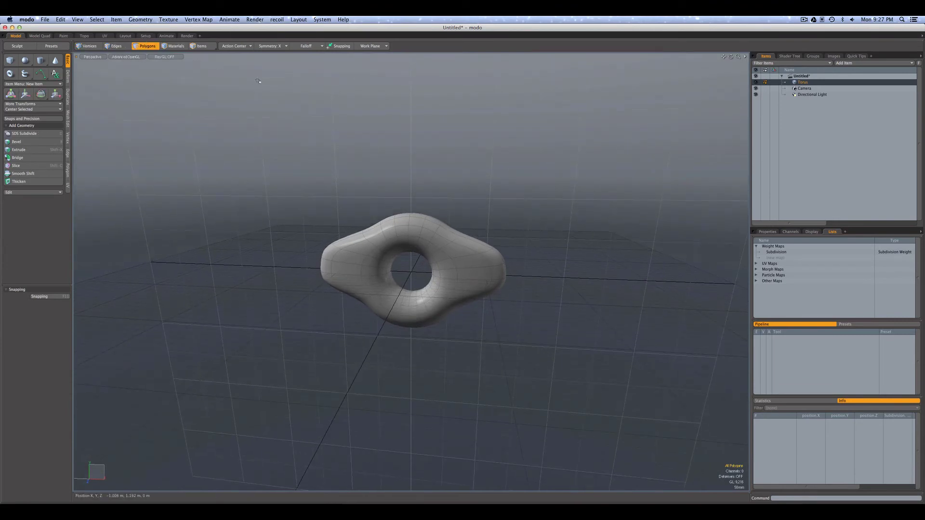
left_click(471, 261)
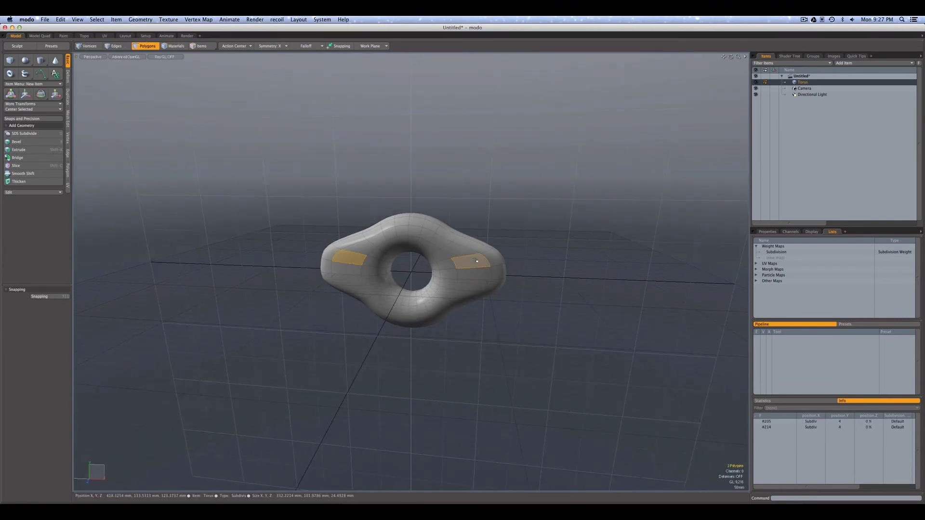
left_click(475, 269)
left_click(494, 264)
left_click(499, 275)
left_click(498, 278)
left_click(482, 276)
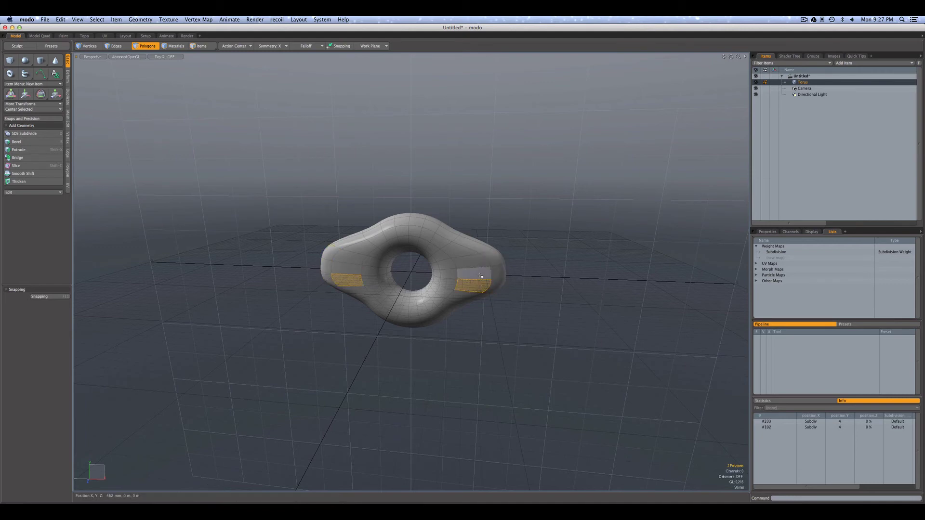
left_click(474, 273)
left_click(477, 262)
left_click(485, 249)
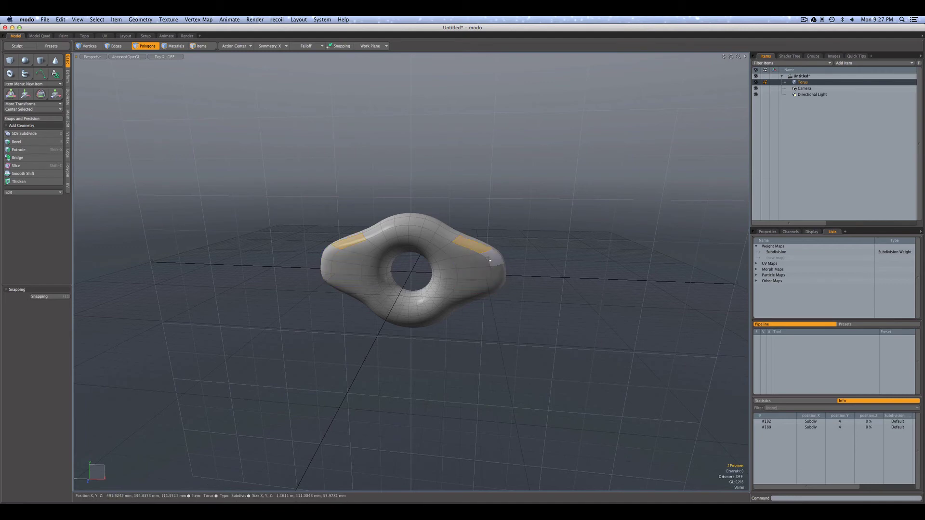
left_click(494, 260)
left_click(496, 286)
left_click(478, 286)
left_click(474, 273)
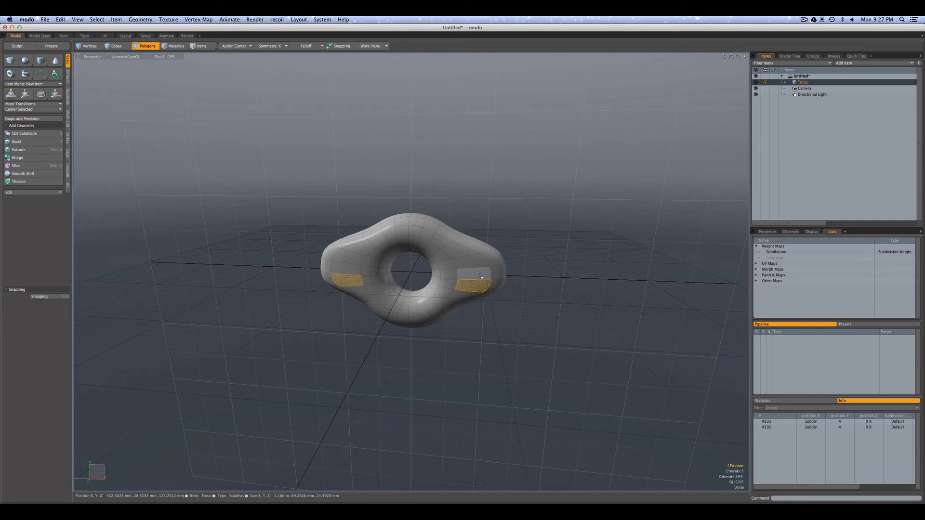
left_click_drag(478, 264, 556, 316, "alt")
- In Vertices mode, create weight maps Source and Destination, then select Source for editing
key("1")
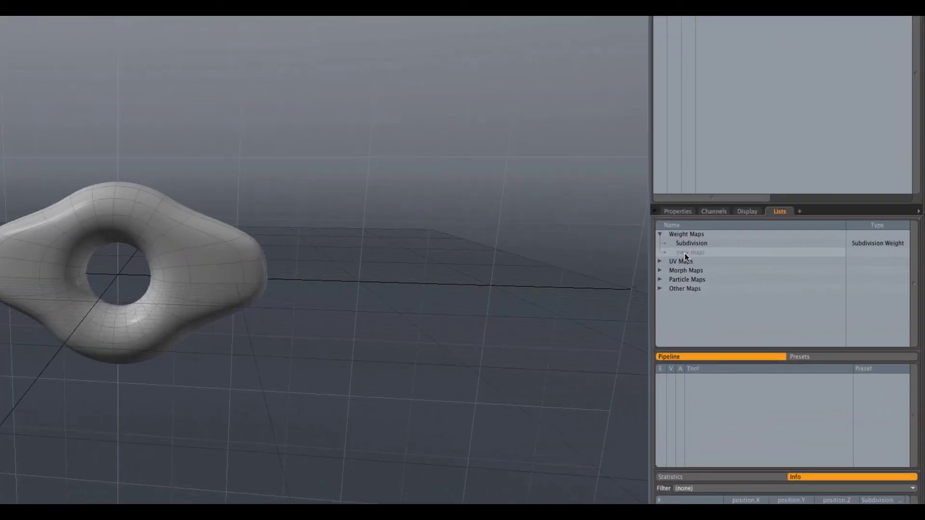
left_click(691, 252)
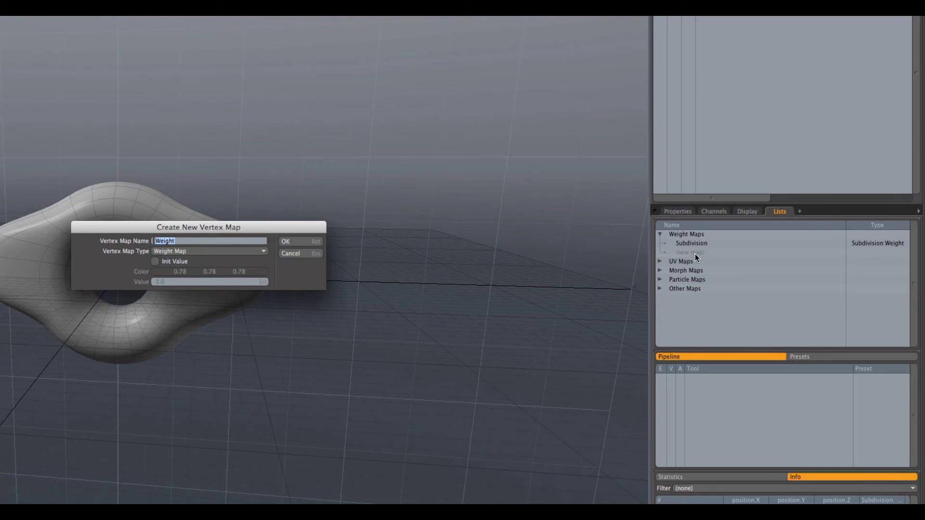
type("Source")
key("Return")
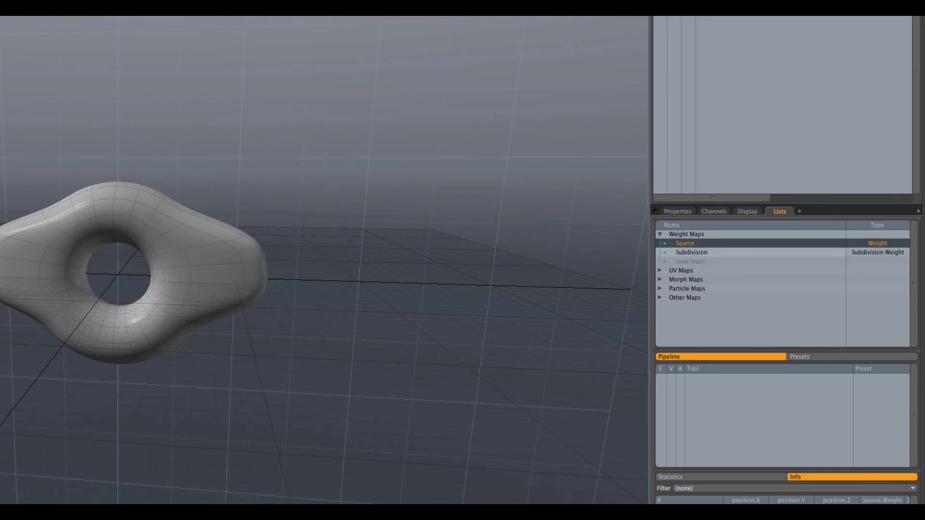
left_click(701, 261)
type("Destination")
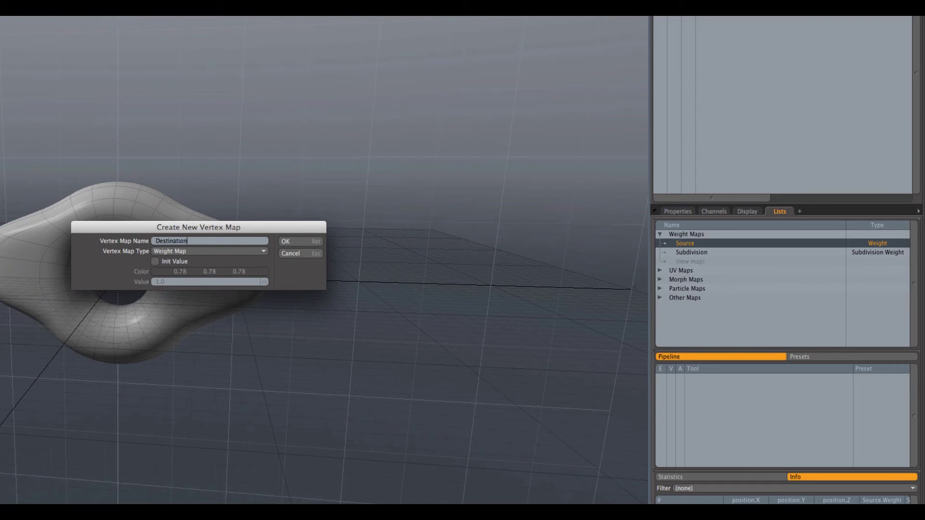
key("Return")
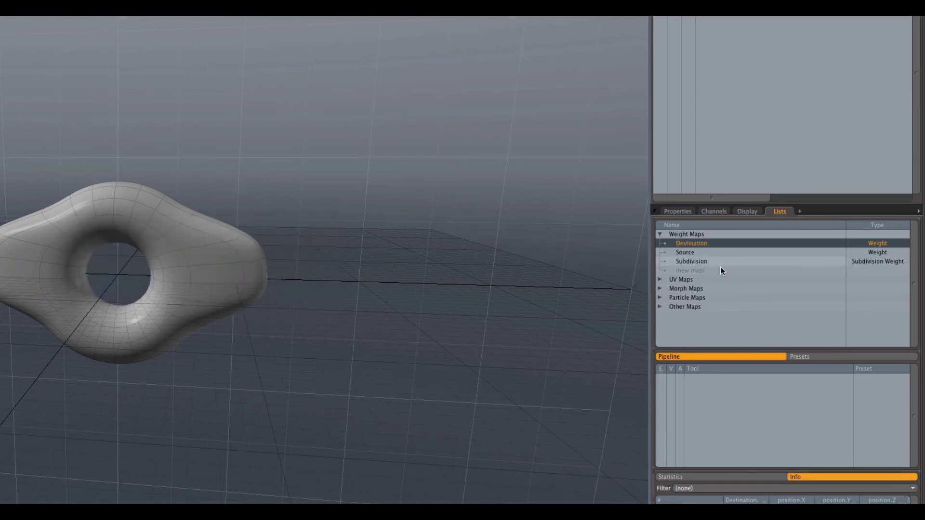
left_click(701, 252)
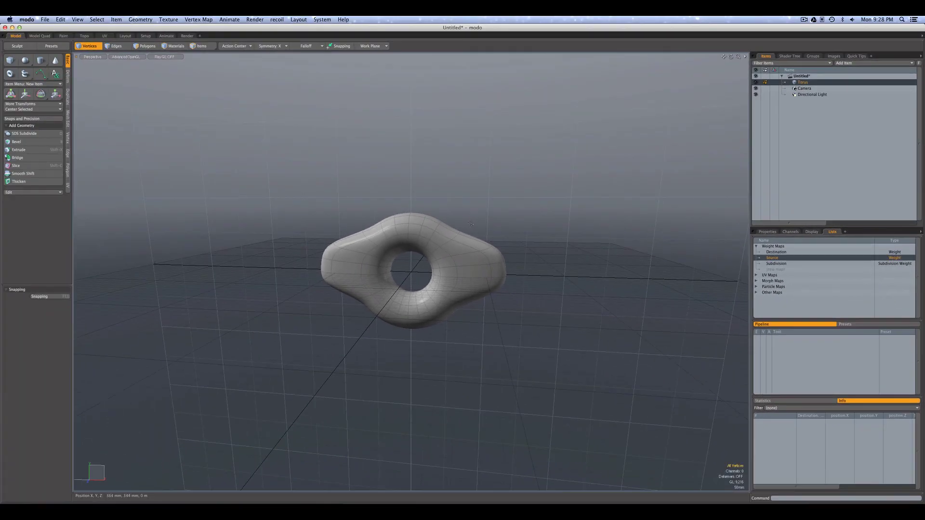
- Turn symmetry off and lasso only the vertices of the torus's right lobe
mouse_move(470, 224)
right_mouse_down()
mouse_move(514, 229)
mouse_move(533, 263)
mouse_move(528, 297)
mouse_move(493, 319)
mouse_move(466, 301)
right_mouse_up()
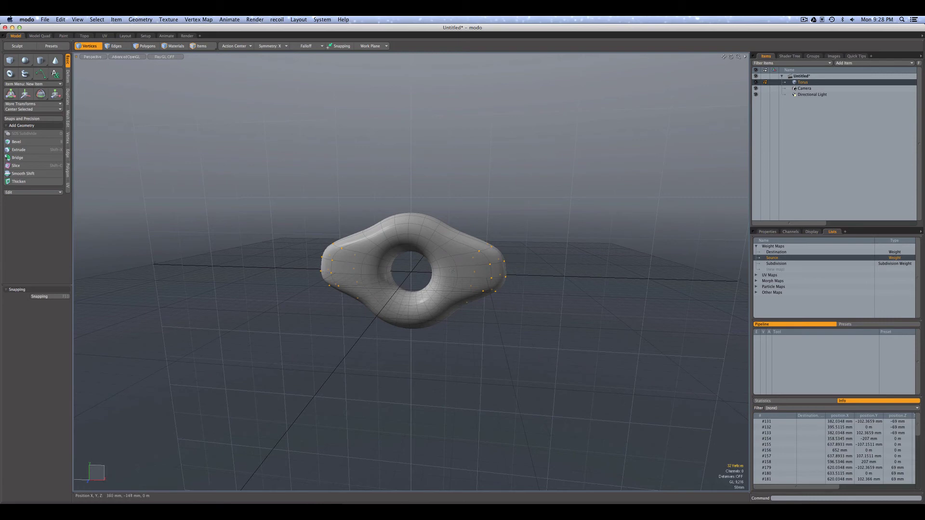
left_click(271, 46)
left_click(275, 39)
left_click(522, 215)
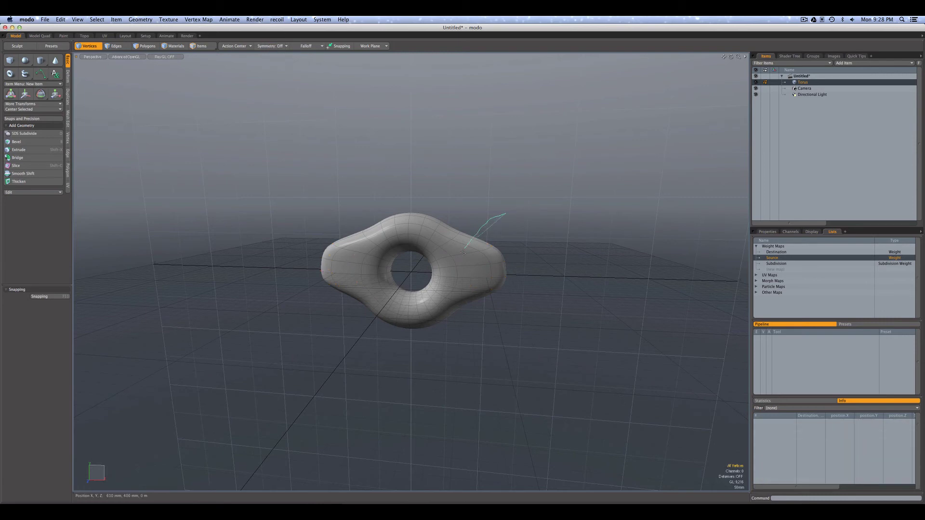
mouse_move(466, 292)
right_mouse_down()
mouse_move(508, 310)
mouse_move(529, 248)
right_mouse_up()
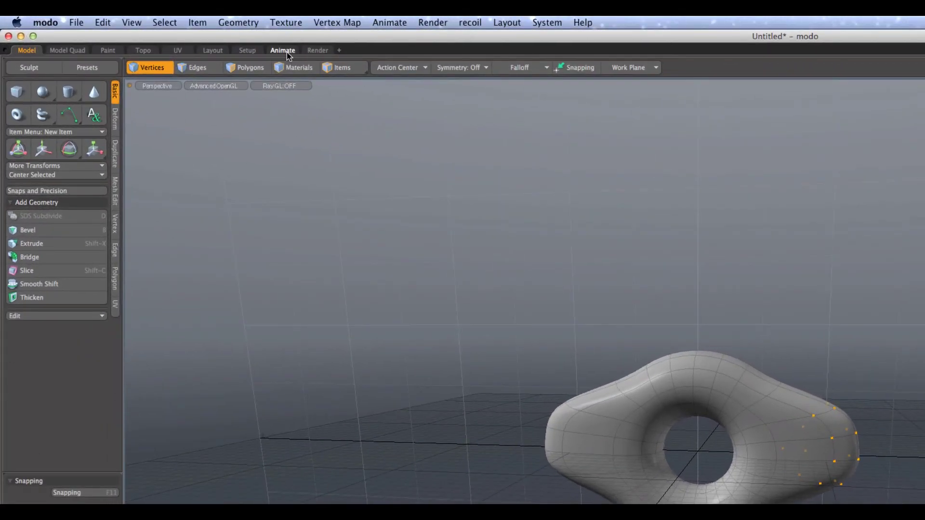
- In the Animate layout, raise the selected right-end vertices to 100% Source weight with Adjust Weights
left_click(287, 51)
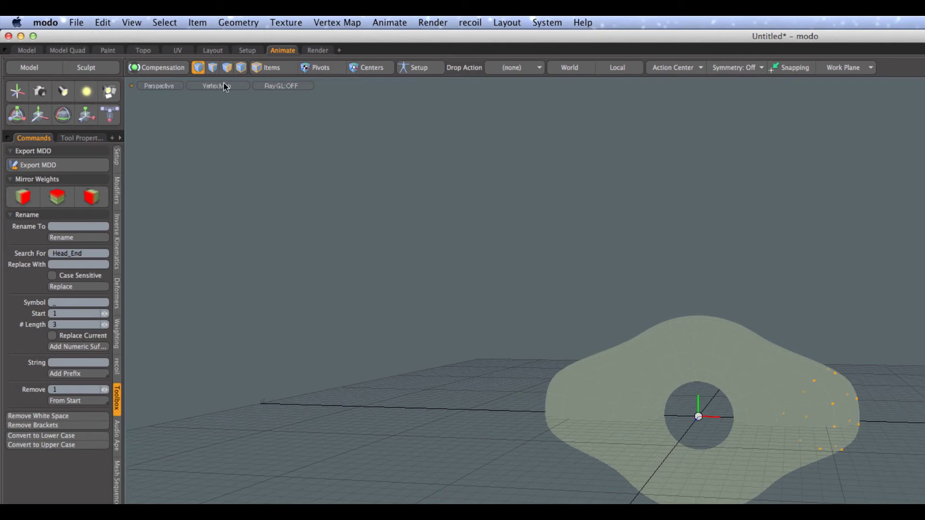
left_click(117, 327)
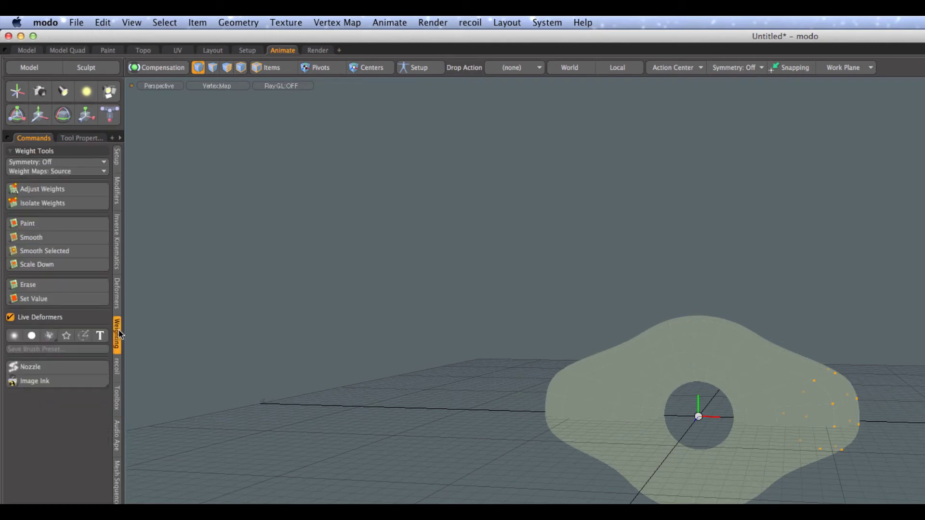
left_click(72, 190)
left_click_drag(481, 241, 602, 240)
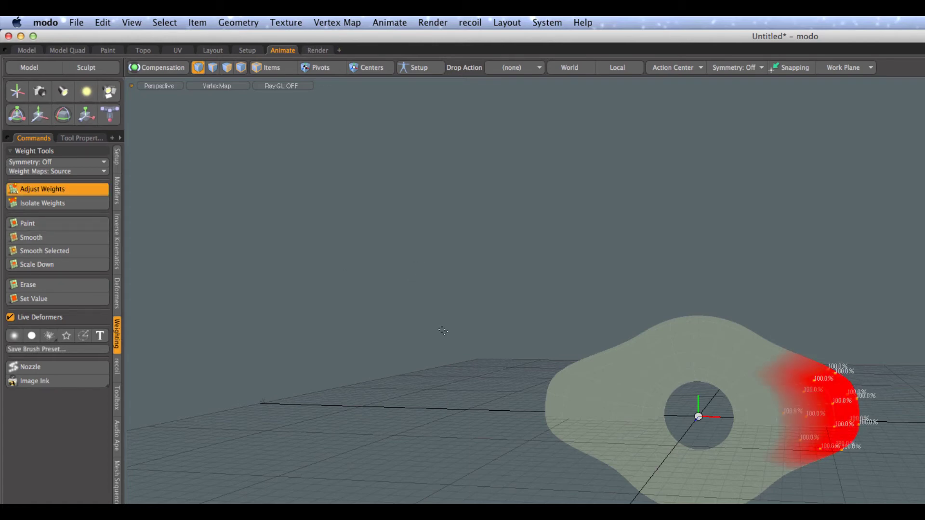
key("space")
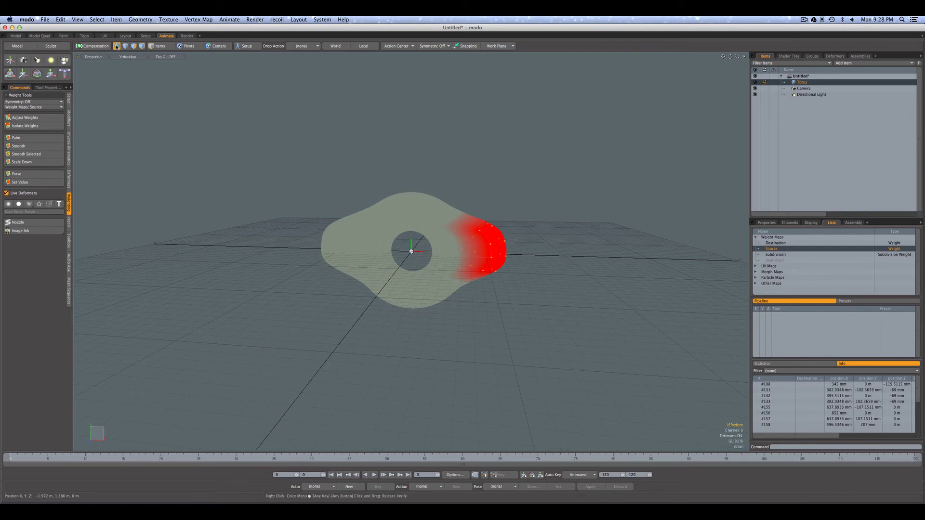
- Select the red-weighted vertices, add Destination alongside Source, and run mirrorWeights, then view Destination
left_click_drag(459, 250, 450, 196, "alt")
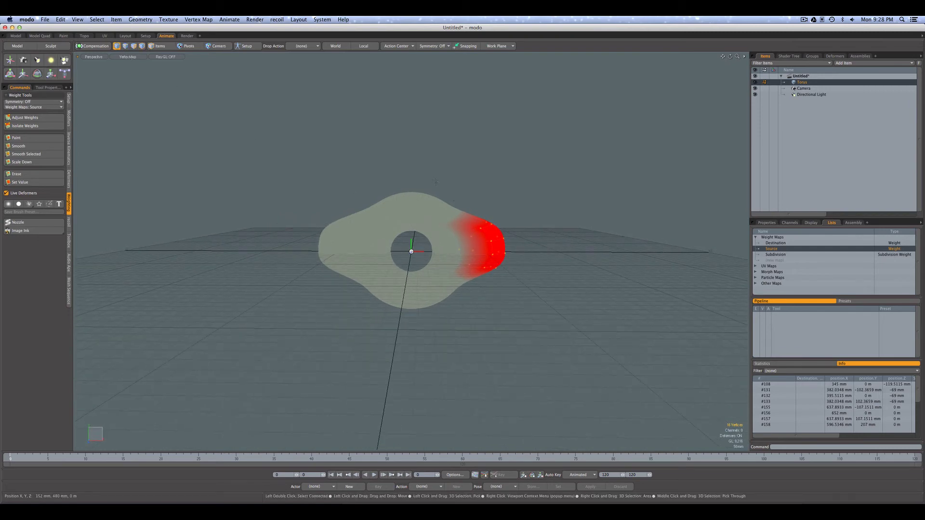
mouse_move(436, 182)
right_mouse_down()
mouse_move(481, 183)
mouse_move(534, 232)
mouse_move(526, 290)
mouse_move(483, 334)
mouse_move(462, 335)
mouse_move(435, 303)
mouse_move(435, 226)
right_mouse_up()
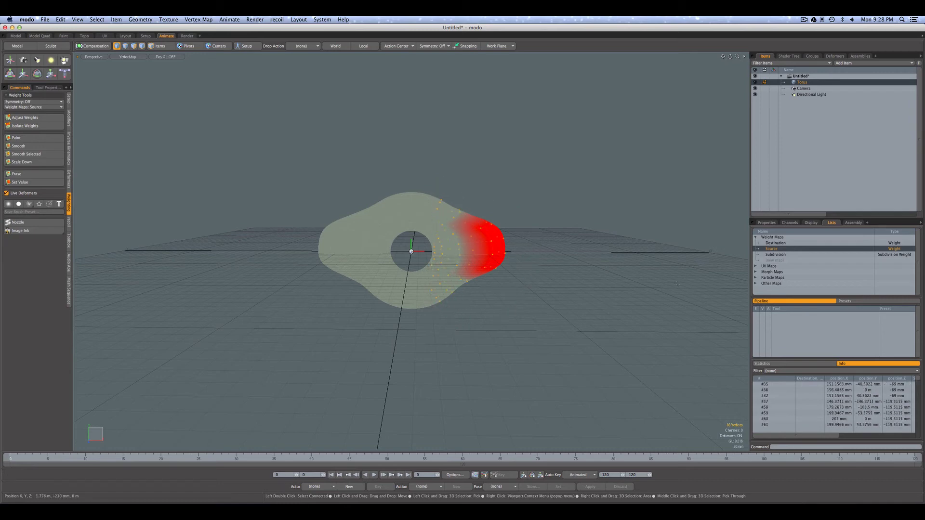
left_click(776, 243, "ctrl")
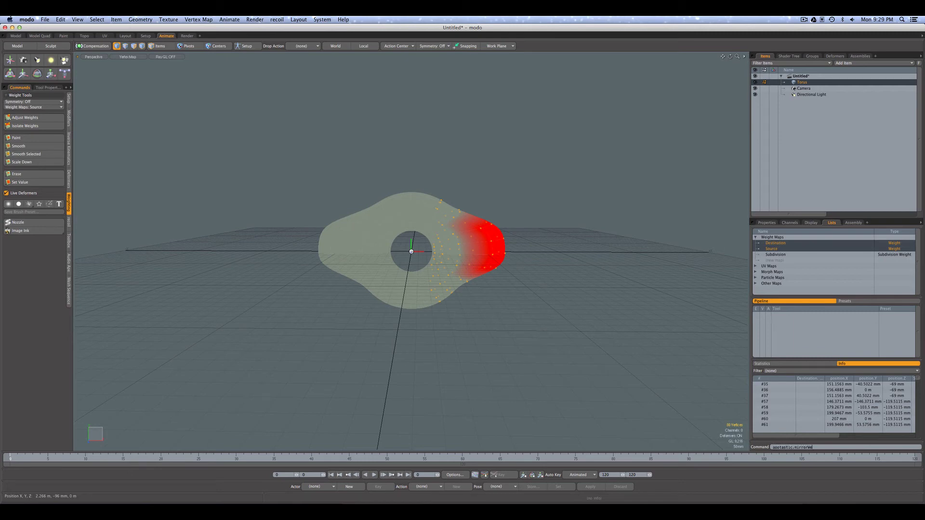
key("Return")
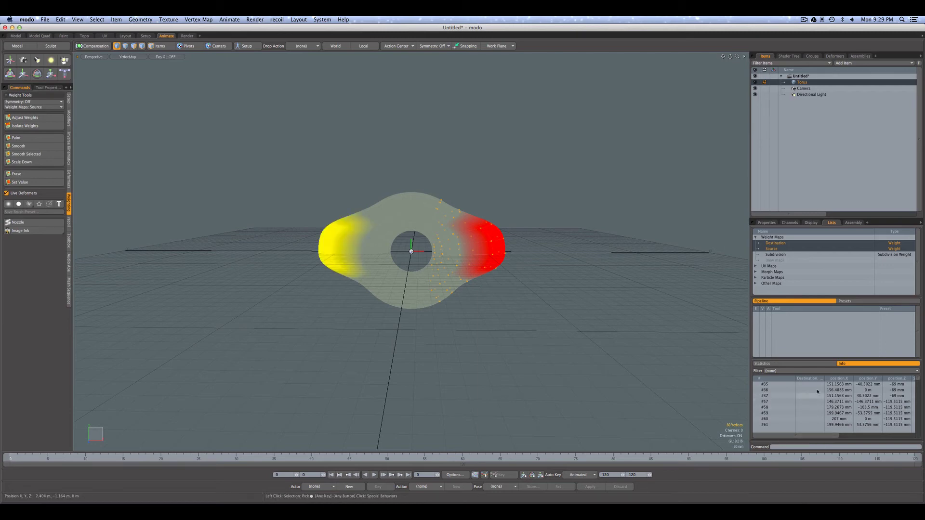
left_click(779, 246)
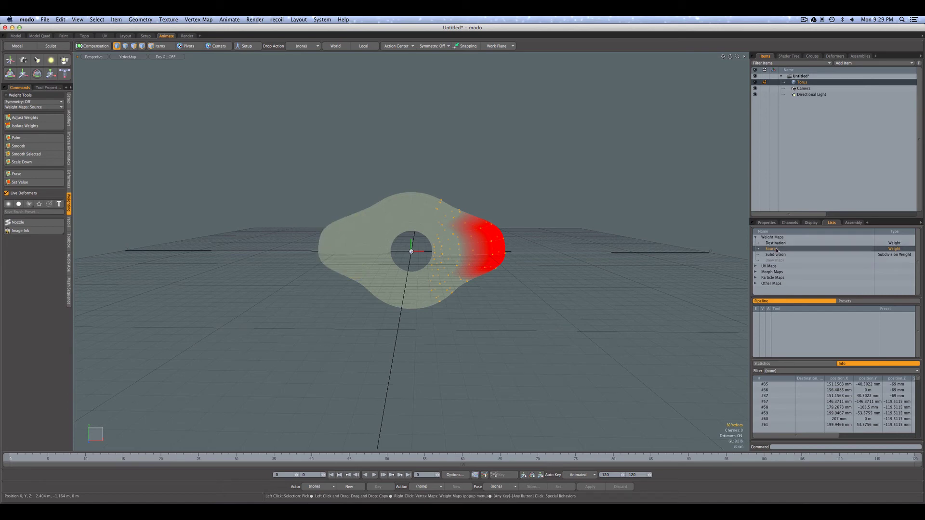
left_click(776, 243)
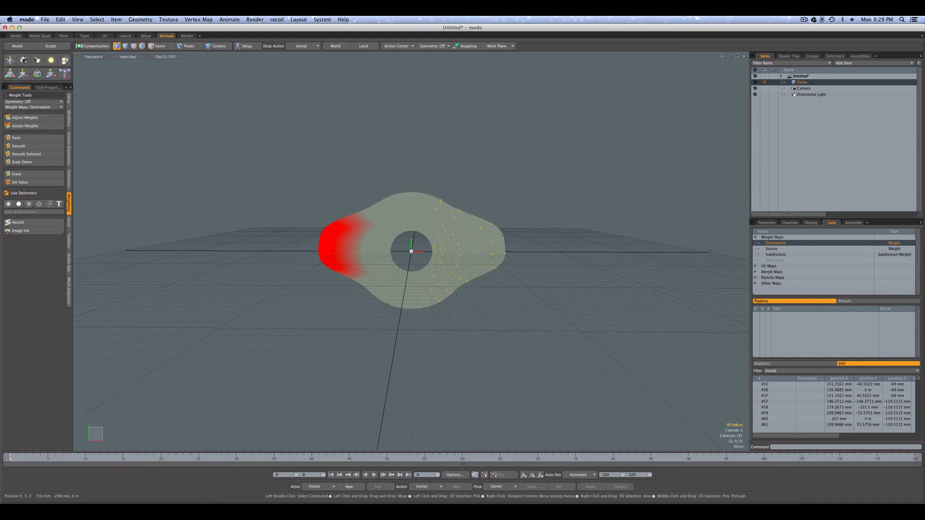
- Select the vertices along the torus's top and raise their Source weights with Adjust Weights
left_click(514, 294)
left_click_drag(515, 294, 406, 202, "alt")
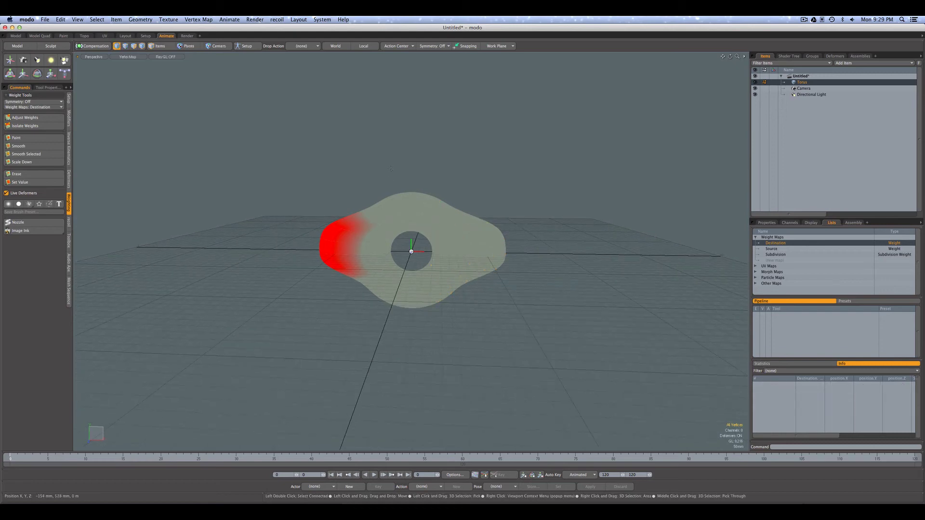
mouse_move(394, 165)
right_mouse_down()
mouse_move(440, 186)
mouse_move(431, 208)
mouse_move(396, 212)
mouse_move(383, 183)
right_mouse_up()
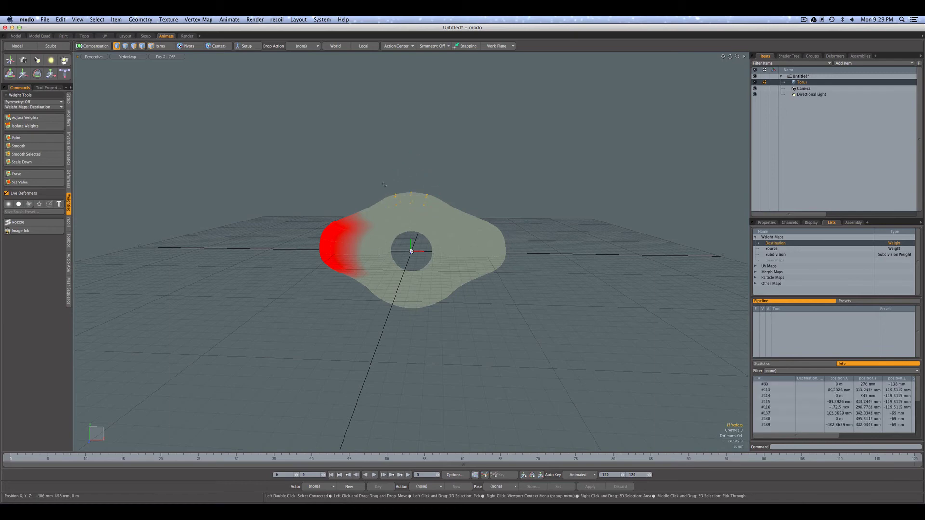
left_click(820, 248)
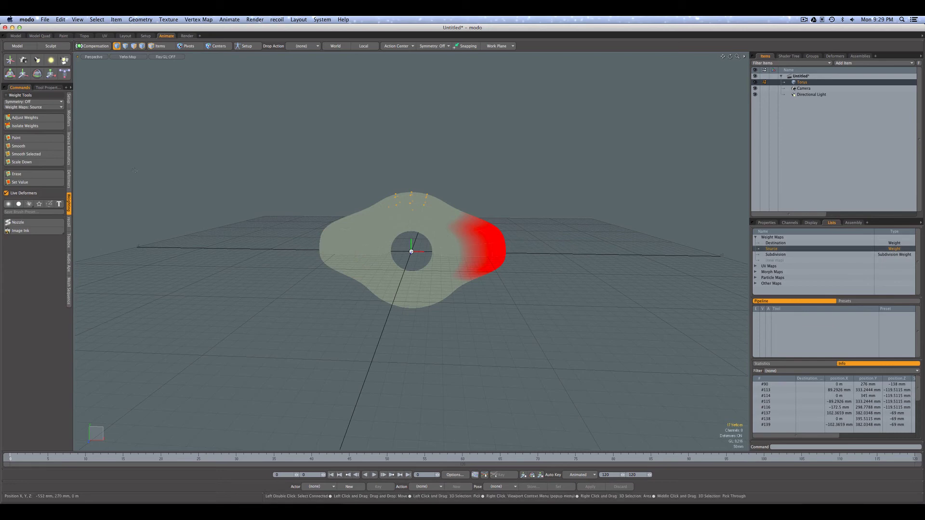
left_click(29, 118)
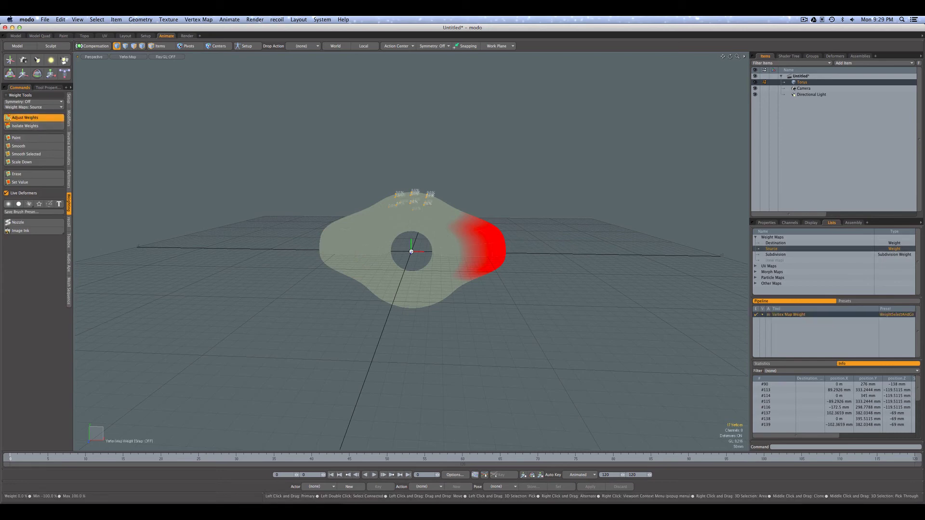
left_click_drag(126, 173, 169, 174)
key("space")
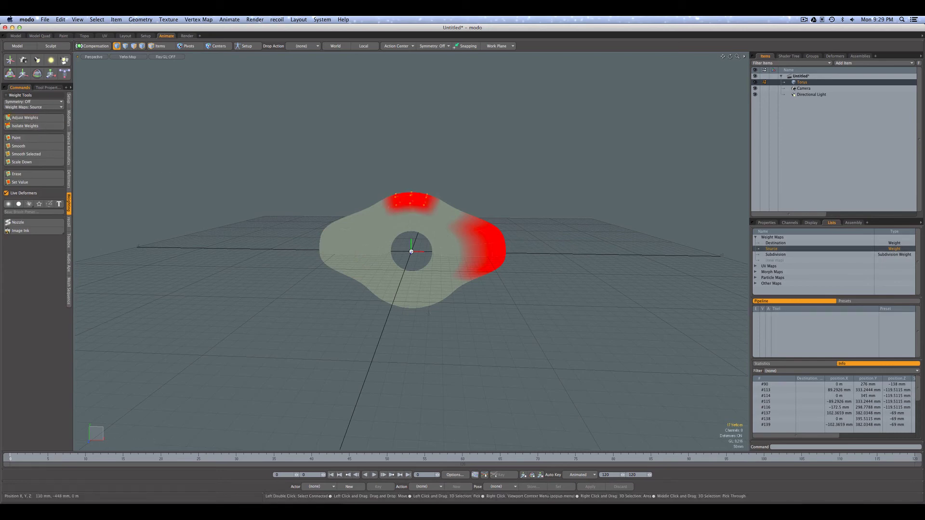
- Add Destination alongside Source, run apptastic.mirrorWeights again, and clear the vertex selection
left_click(775, 243, "ctrl")
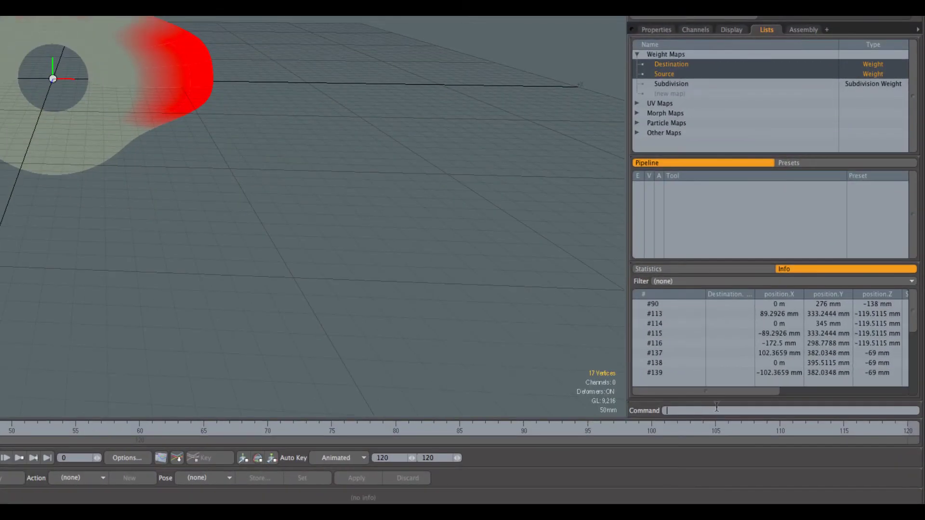
type("apptastic.mirrorWeights y")
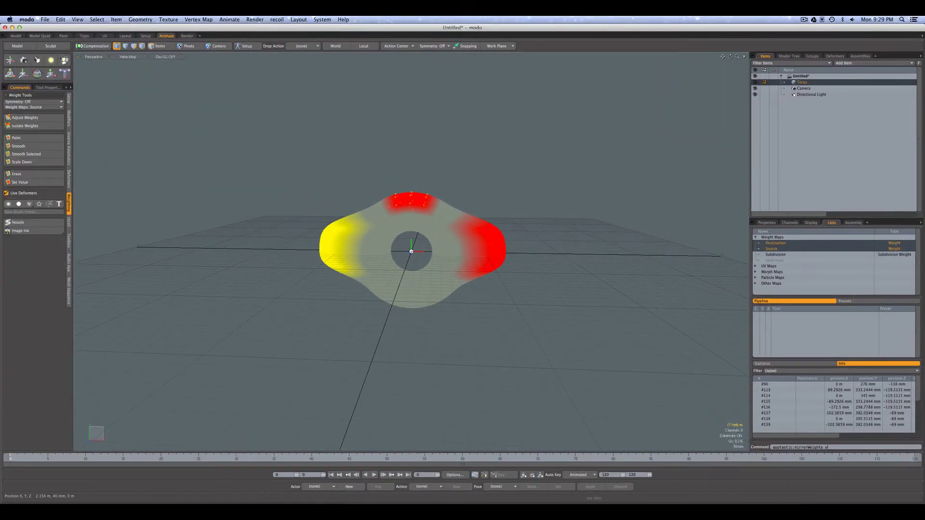
key("Return")
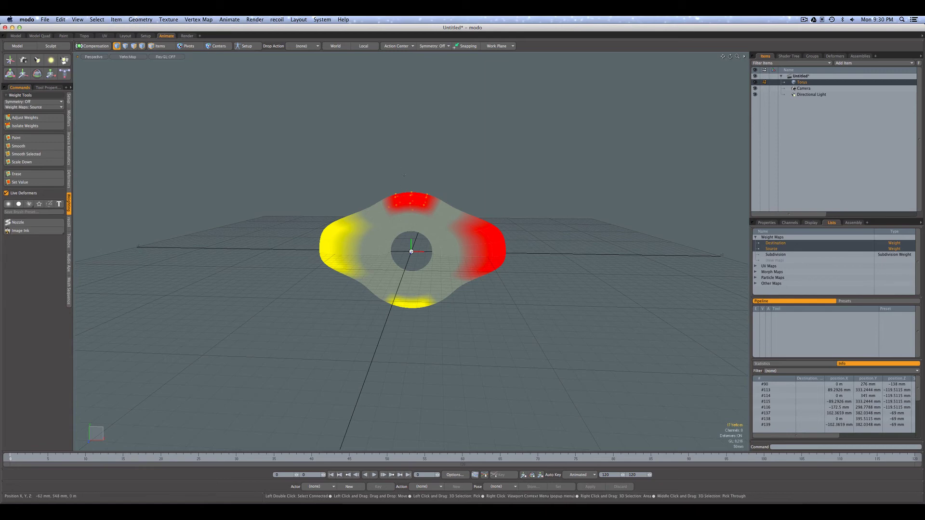
left_click(416, 339)
- Select polygons around the torus's inner ring and convert them to vertices
left_click_drag(418, 338, 448, 324, "alt")
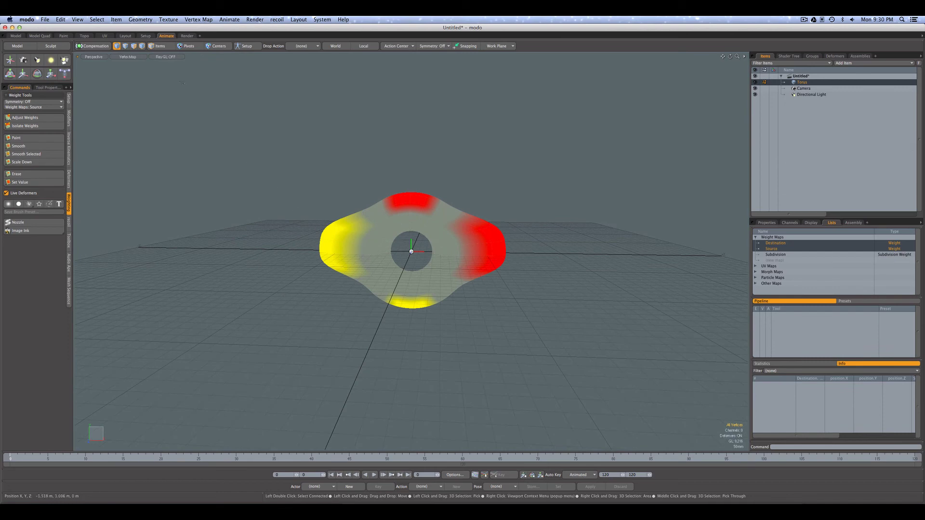
key("3")
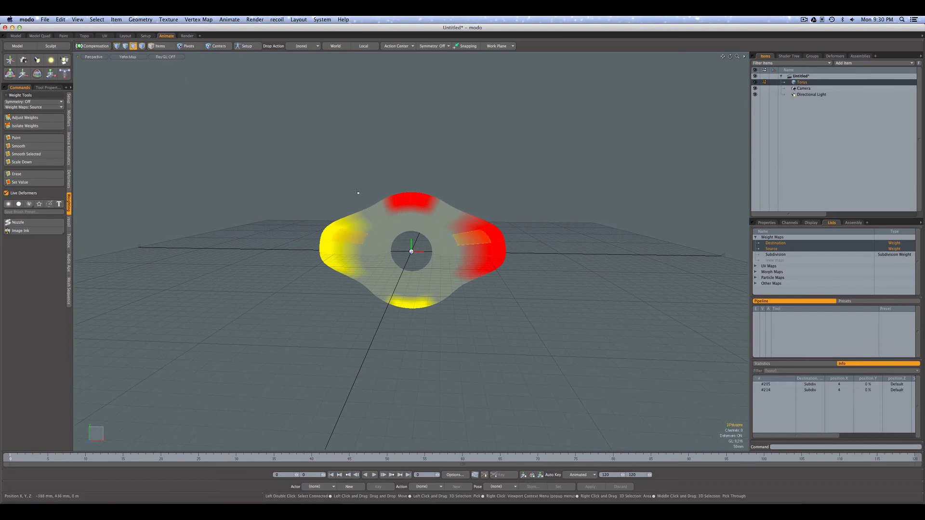
left_click_drag(409, 229, 381, 256)
left_click_drag(418, 226, 441, 254)
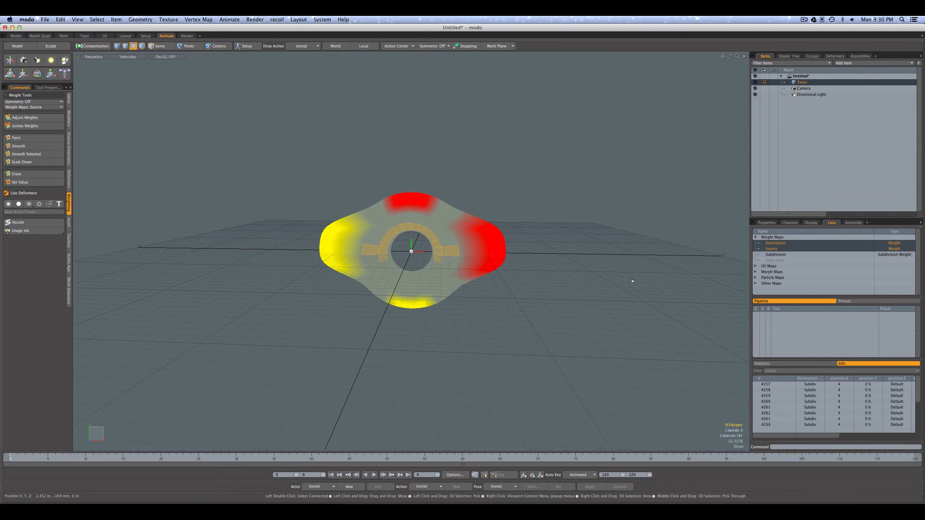
left_click(116, 46, "shift")
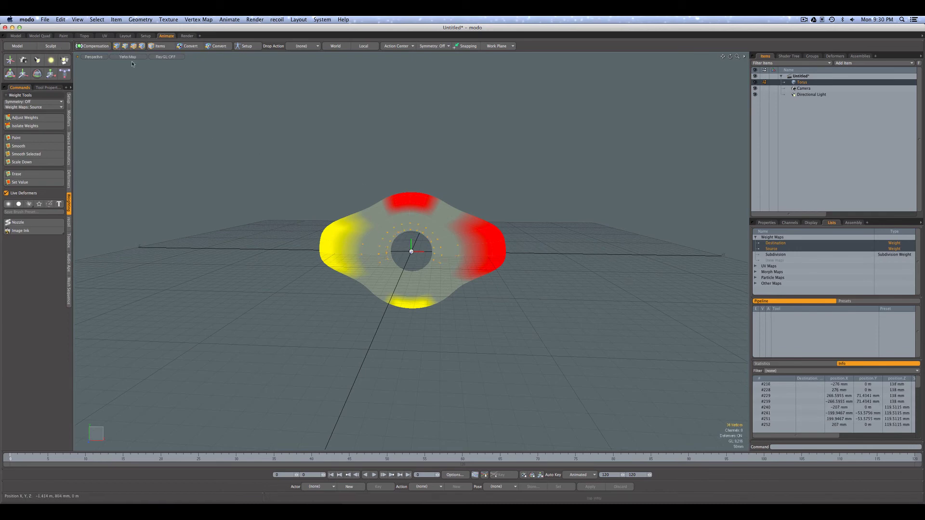
- Give the inner-ring vertices 100% weight in the Source map with Adjust Weights
left_click(788, 249)
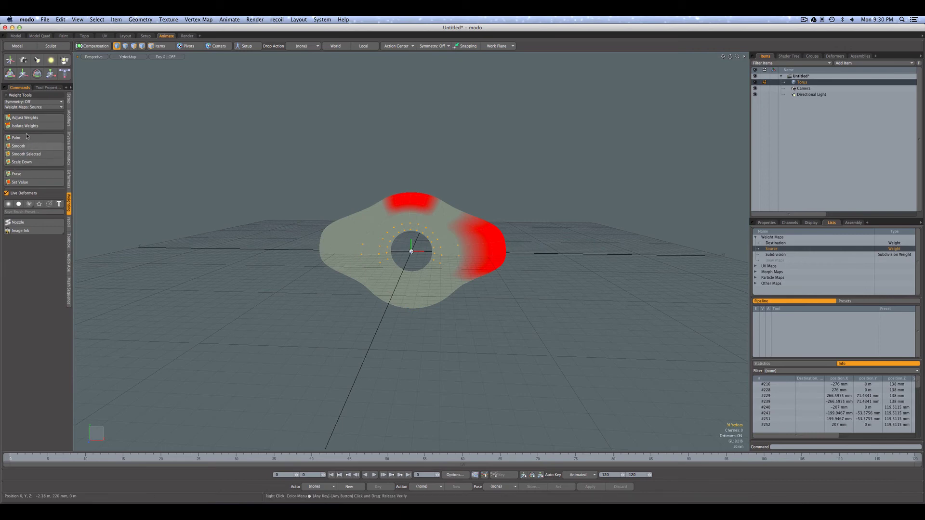
left_click(28, 118)
left_click_drag(90, 146, 183, 185)
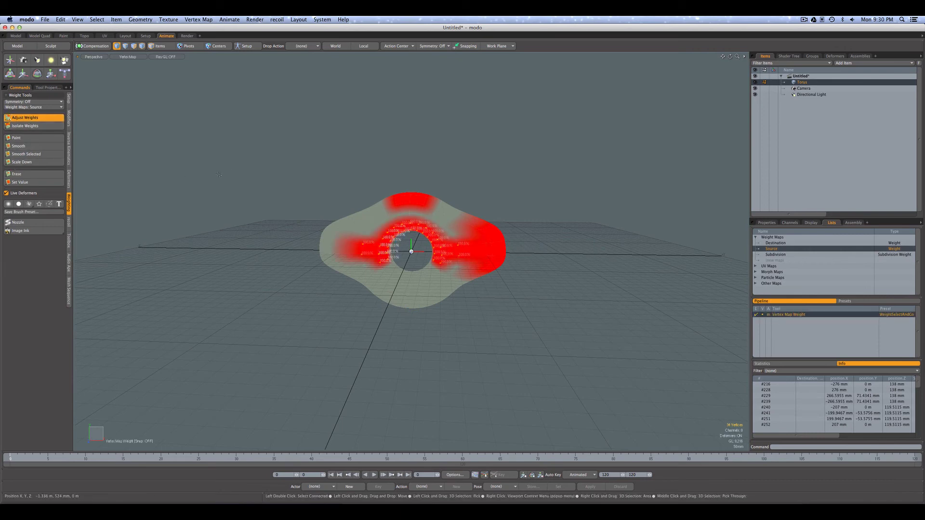
key("space")
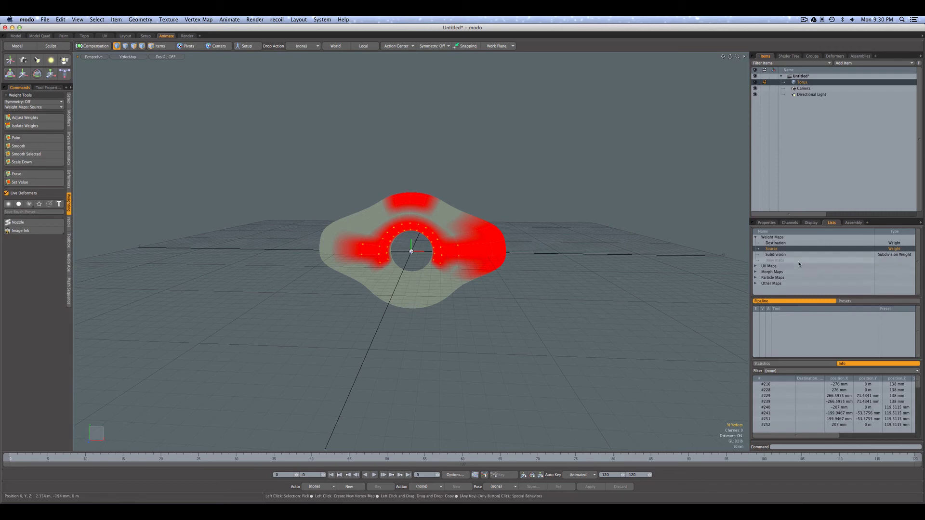
- Add Destination alongside Source and run the mirrorWeights command from the Command field
left_click(780, 244, "ctrl")
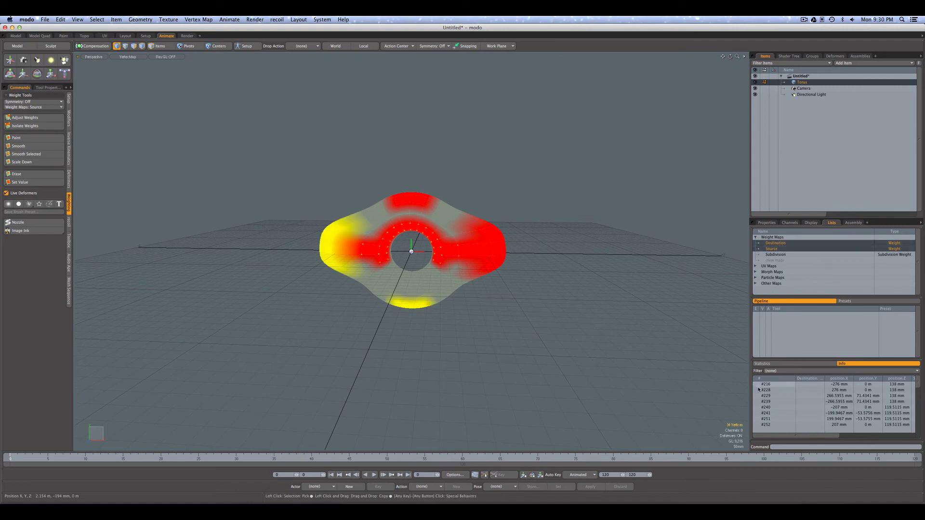
left_click(781, 446)
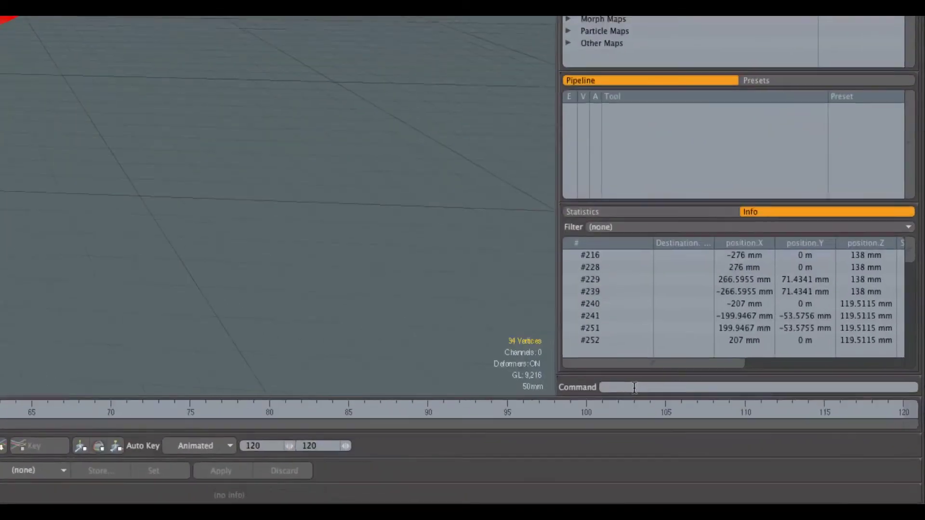
type("apptastic.mirrorWeightsx")
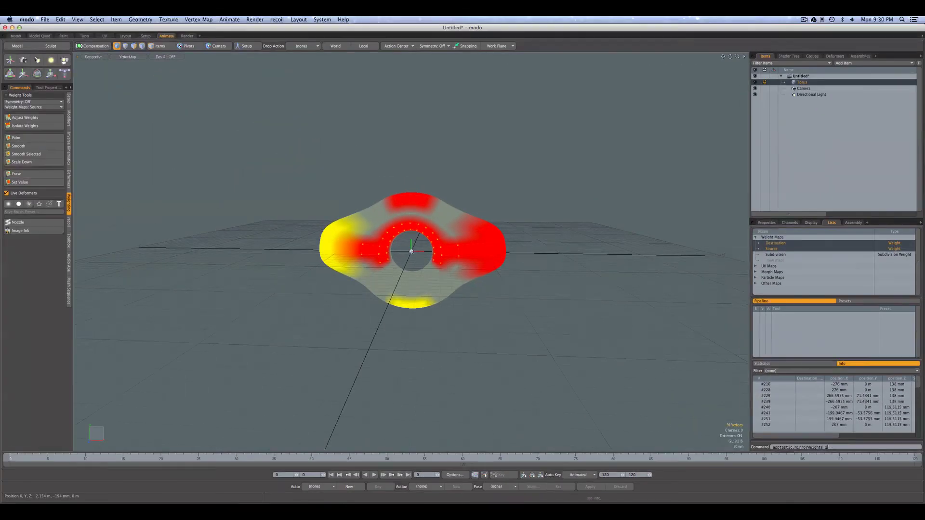
key("Return")
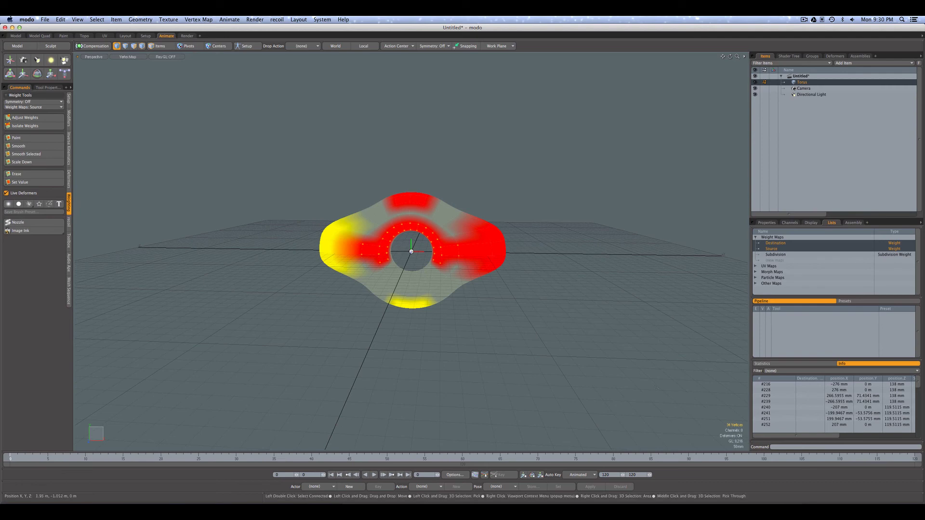
left_click_drag(526, 325, 324, 304, "alt")
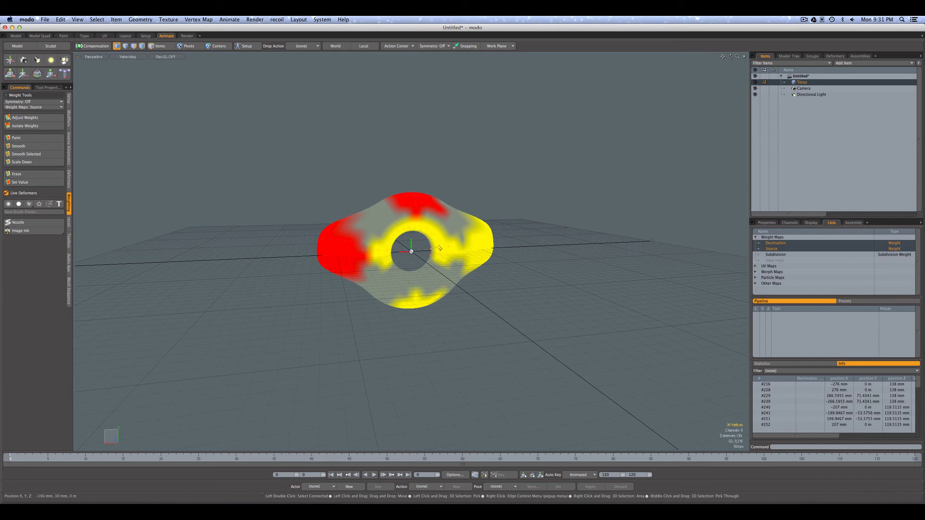
- Orbit to the torus's far side to inspect the mirrored weights, then deselect the vertices
left_click_drag(399, 273, 527, 285, "alt")
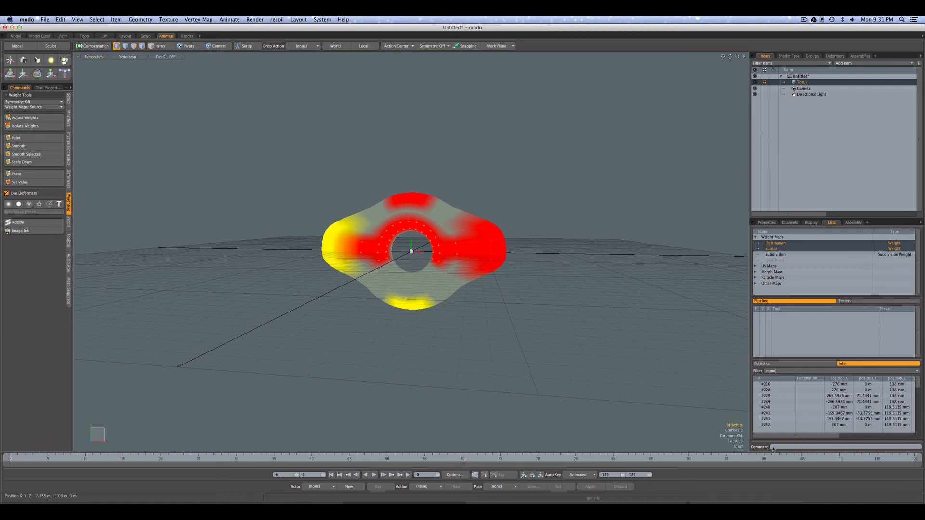
left_click(544, 327)
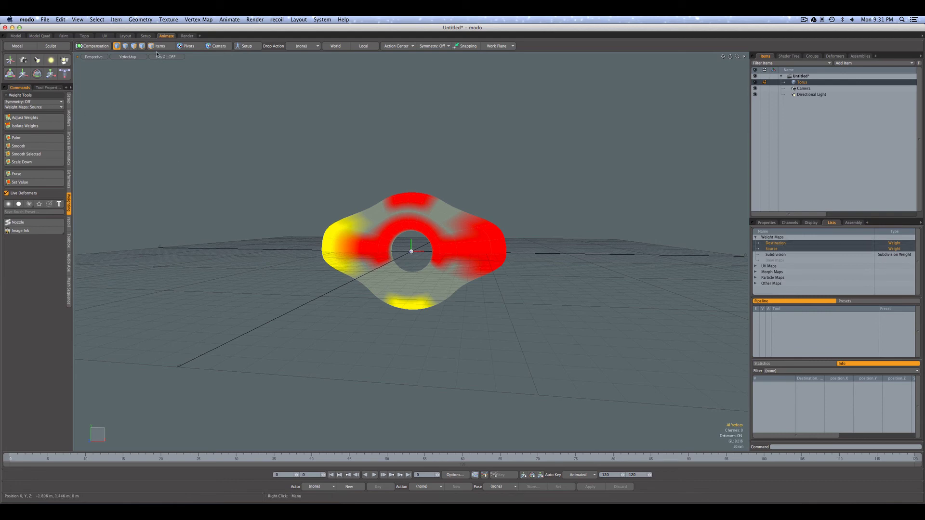
- Select every torus vertex and set both Source and Destination weights to 0%
mouse_move(278, 156)
right_mouse_down()
mouse_move(613, 258)
mouse_move(469, 406)
mouse_move(224, 309)
mouse_move(217, 203)
right_mouse_up()
left_click(28, 118)
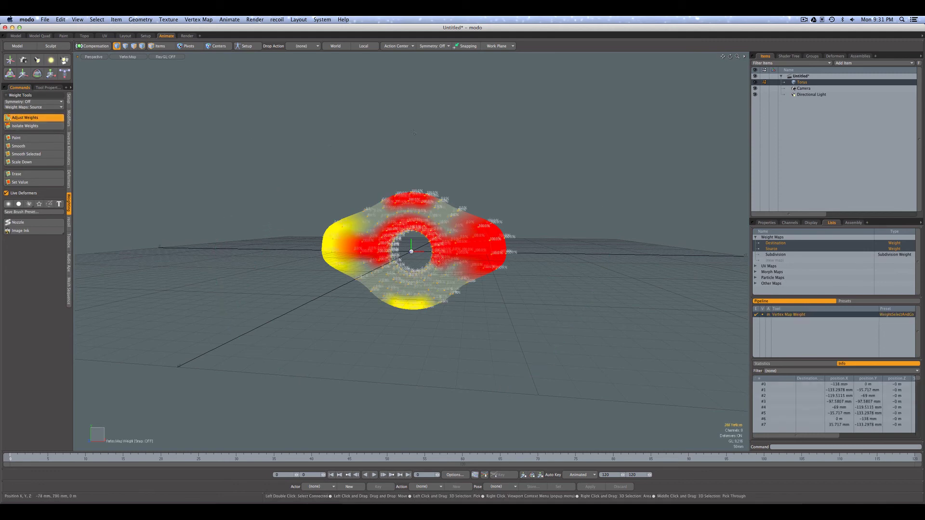
left_click(793, 243)
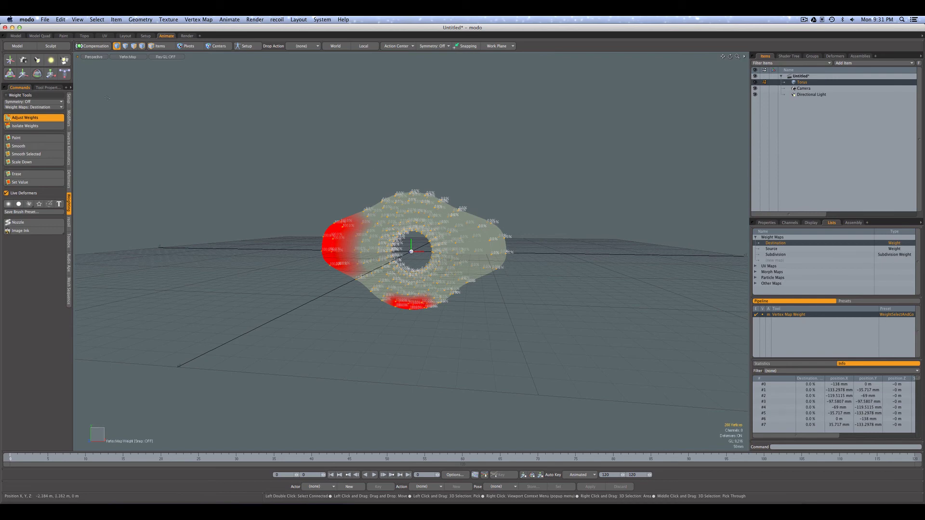
key("space")
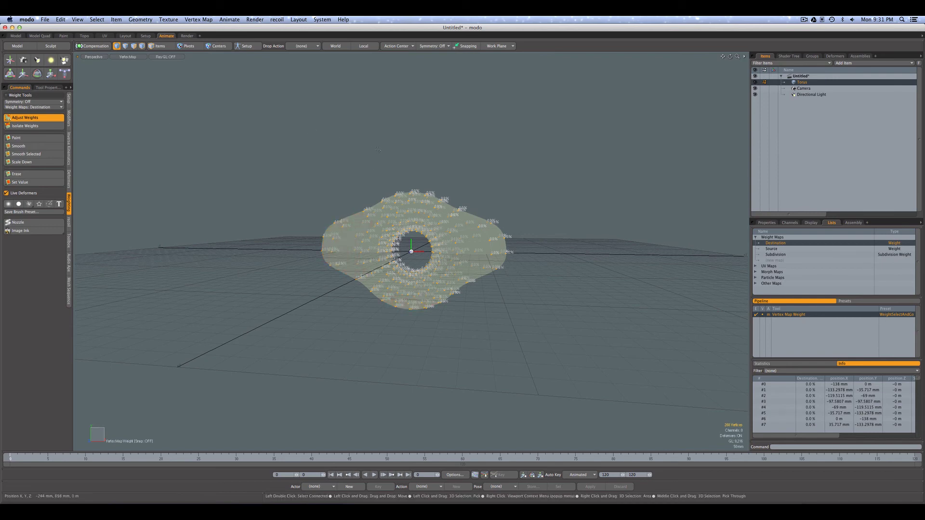
mouse_move(377, 153)
left_mouse_down("alt")
mouse_move(349, 160)
mouse_move(269, 146)
mouse_move(373, 164)
mouse_move(393, 158)
left_mouse_up("alt")
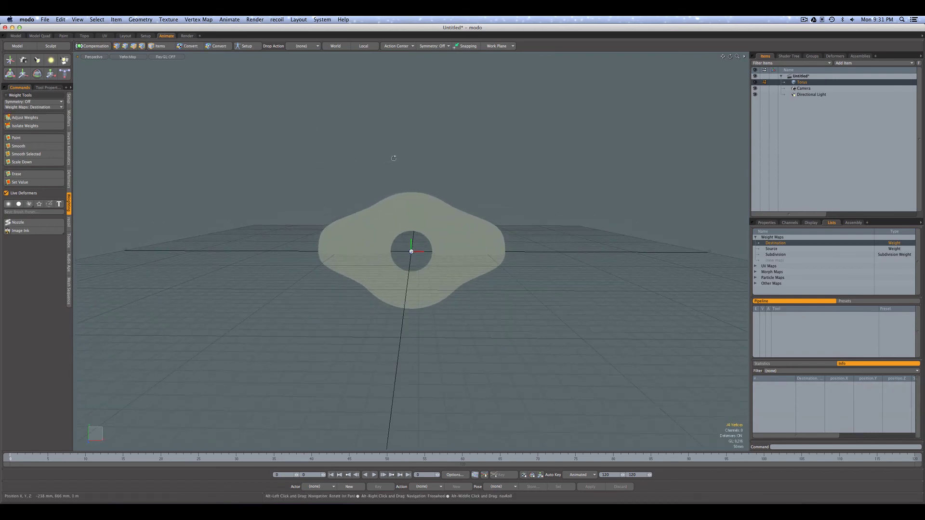
- Lasso the right-edge vertices, set their Source weight to 100%, and add Destination as mirror target
left_click(773, 249)
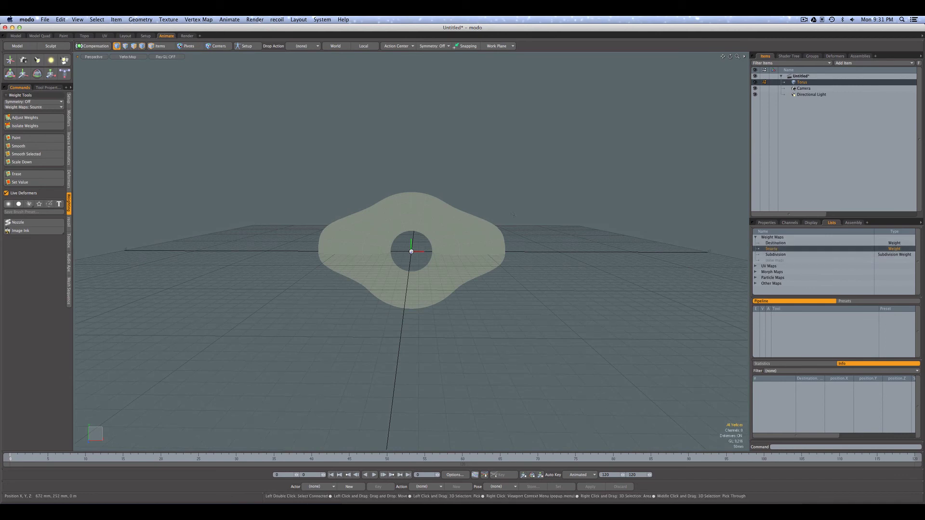
mouse_move(514, 212)
right_mouse_down()
mouse_move(481, 211)
mouse_move(467, 224)
mouse_move(465, 253)
mouse_move(485, 280)
mouse_move(525, 284)
mouse_move(527, 251)
right_mouse_up()
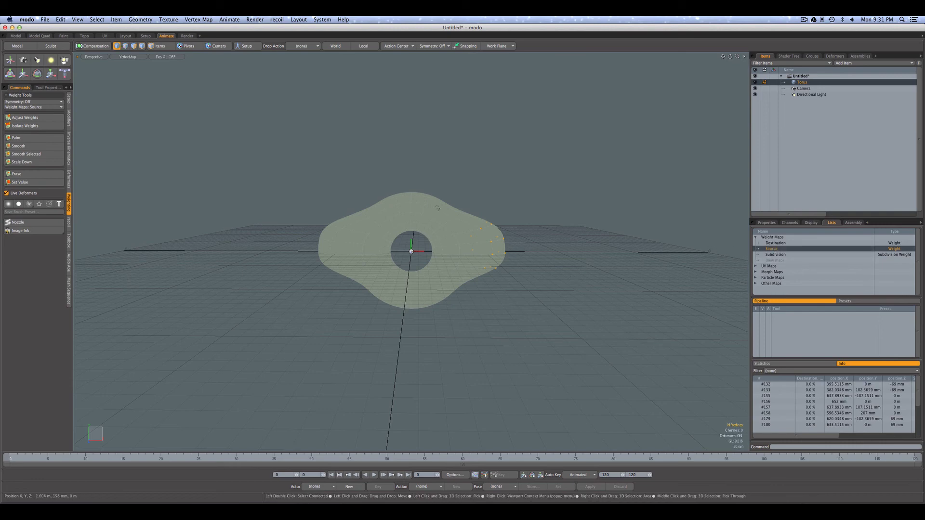
left_click(34, 117)
left_click_drag(337, 183, 395, 183)
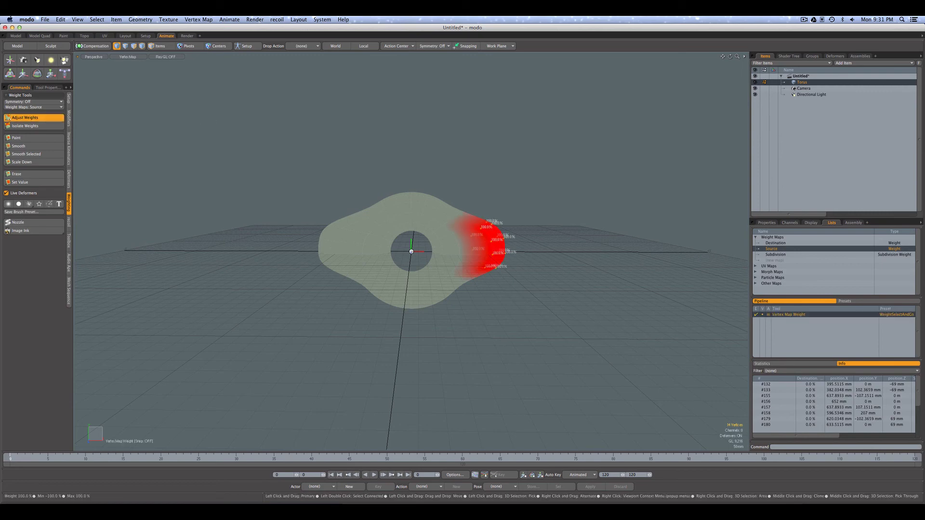
left_click(782, 242, "ctrl")
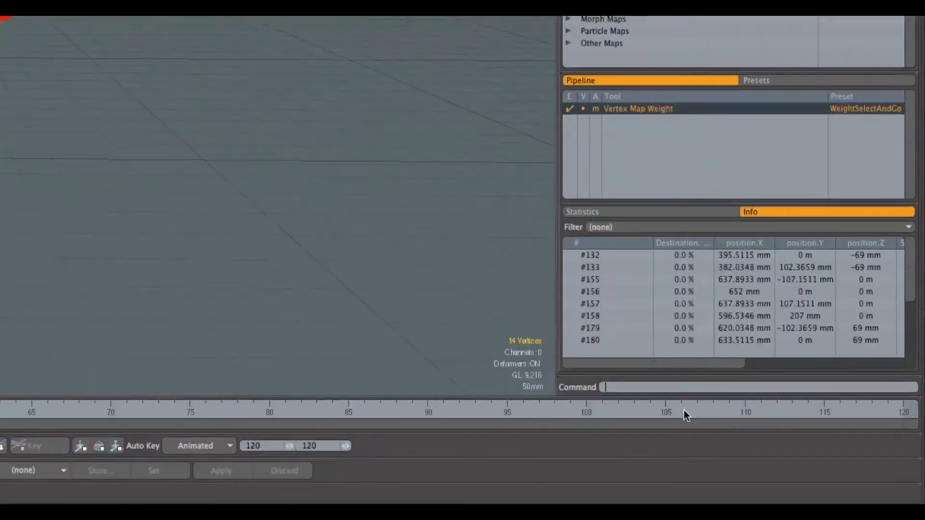
- Enter apptastic.mirrorWeights in the Command field, show the History tab, and run the command
type("apptastic.mirrorWeights")
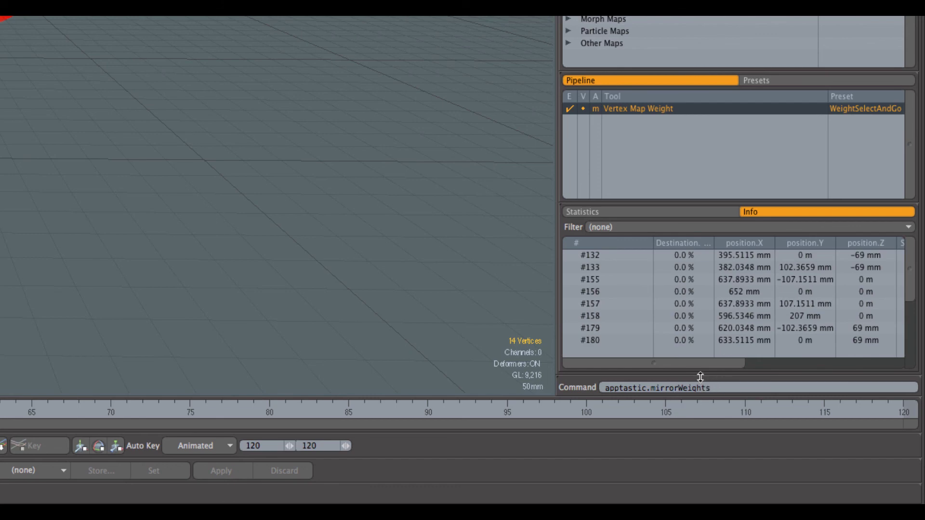
left_click_drag(700, 377, 700, 206)
left_click(658, 230)
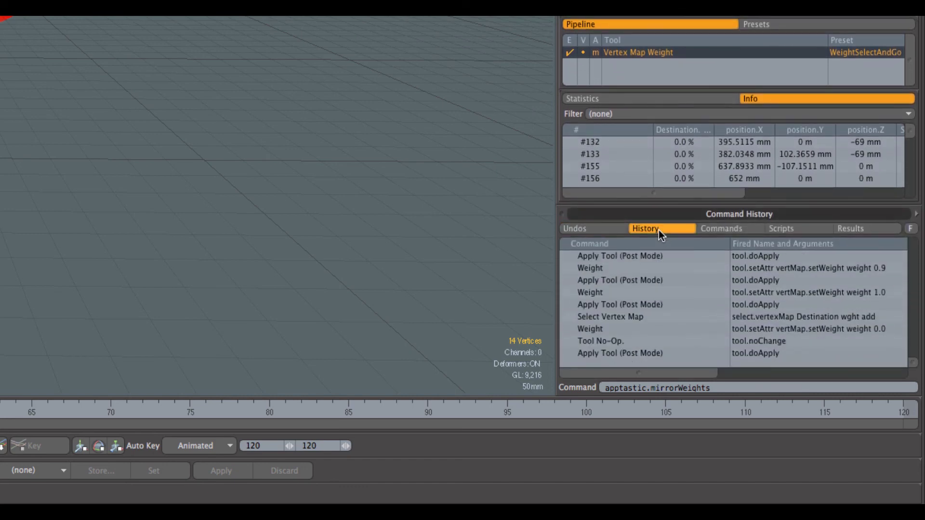
left_click(724, 385)
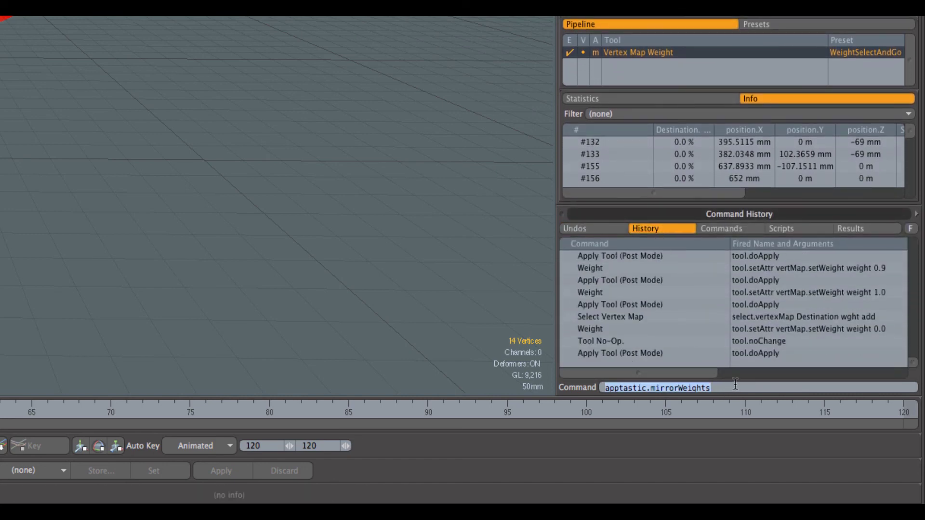
left_click(723, 385)
key("Return")
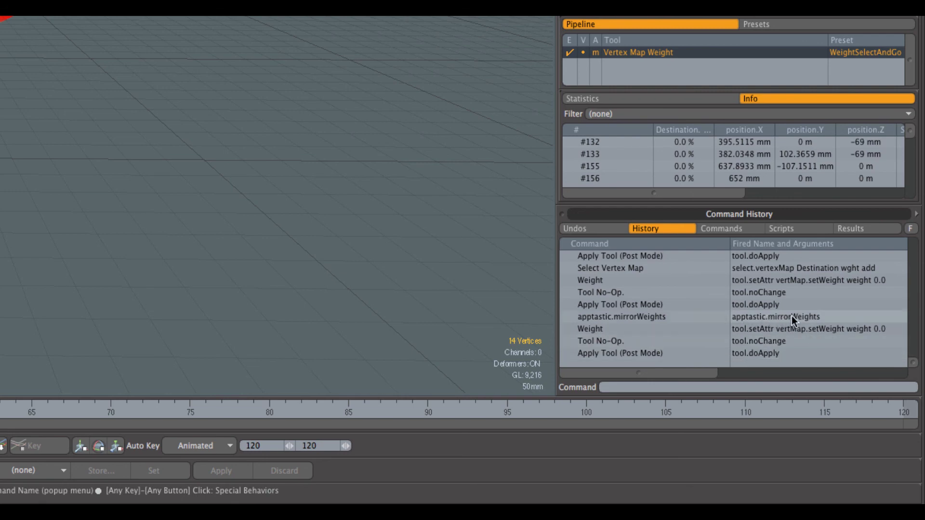
- Bind apptastic.mirrorWeights to Ctrl+period from its command history entry
right_click(776, 314)
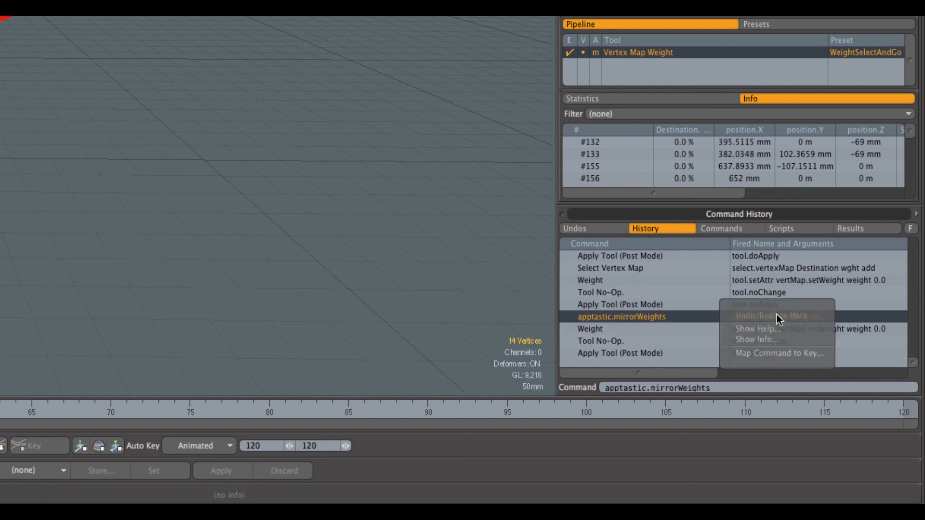
left_click(776, 353)
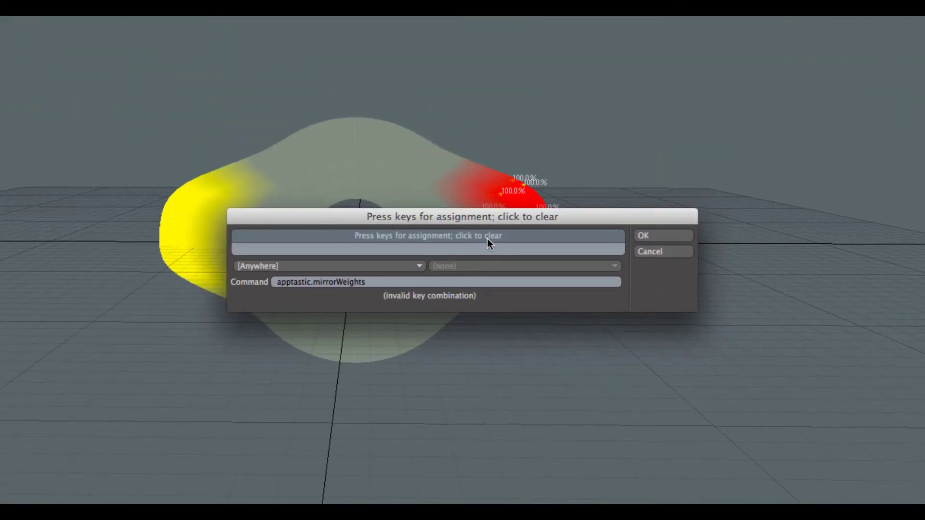
key("ctrl")
key("ctrl+period")
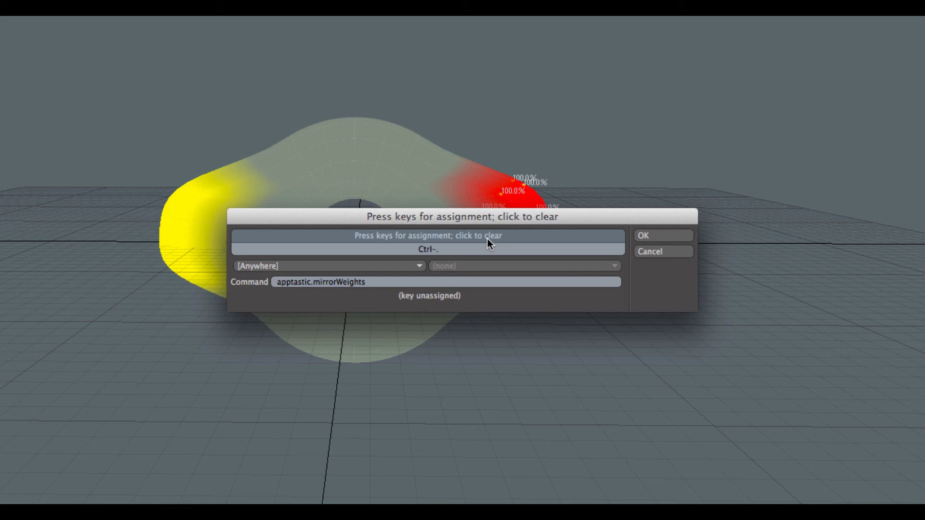
left_click(646, 236)
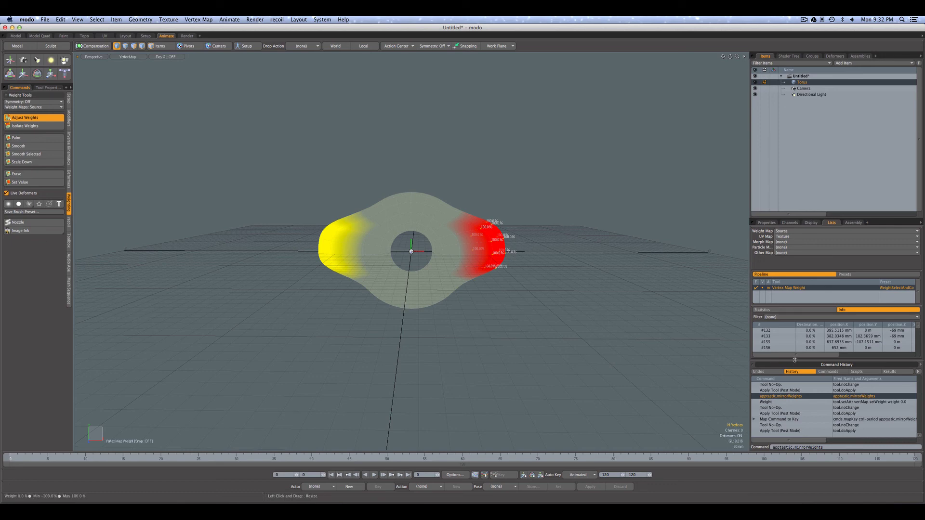
- Lasso the torus's right-side vertices and set their Source weights to 100%
left_click_drag(794, 363, 788, 442)
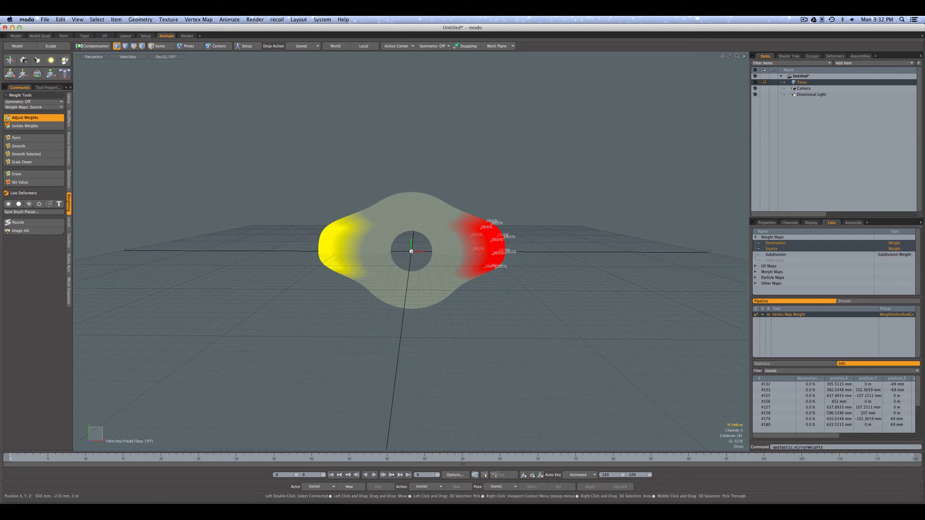
key("space")
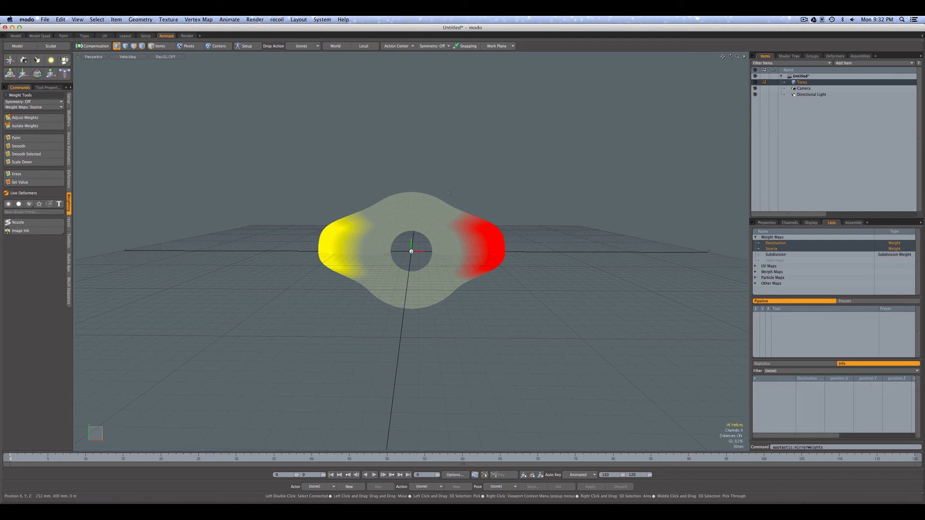
mouse_move(442, 193)
right_mouse_down()
mouse_move(426, 236)
mouse_move(426, 304)
mouse_move(456, 272)
mouse_move(469, 198)
right_mouse_up()
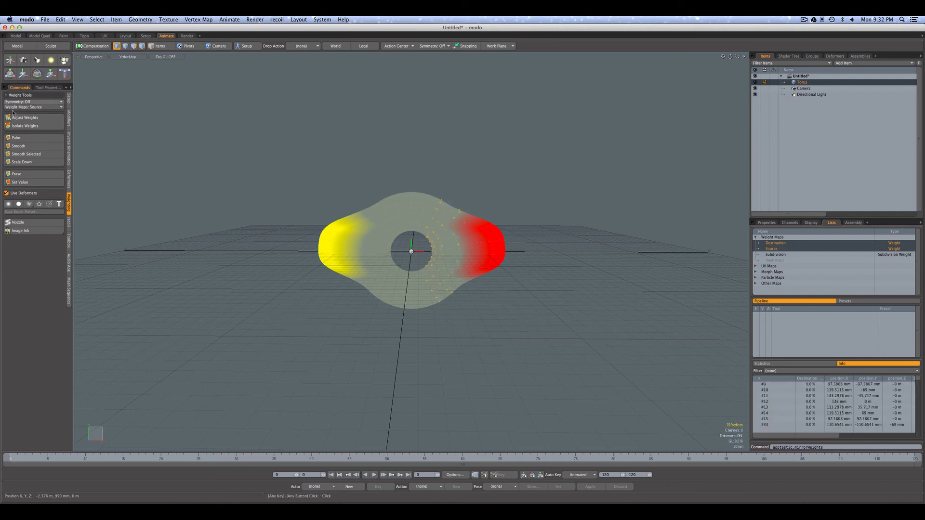
key("w")
mouse_move(469, 198)
left_mouse_down()
mouse_move(520, 199)
mouse_move(460, 198)
left_mouse_up()
left_click(786, 249, "ctrl")
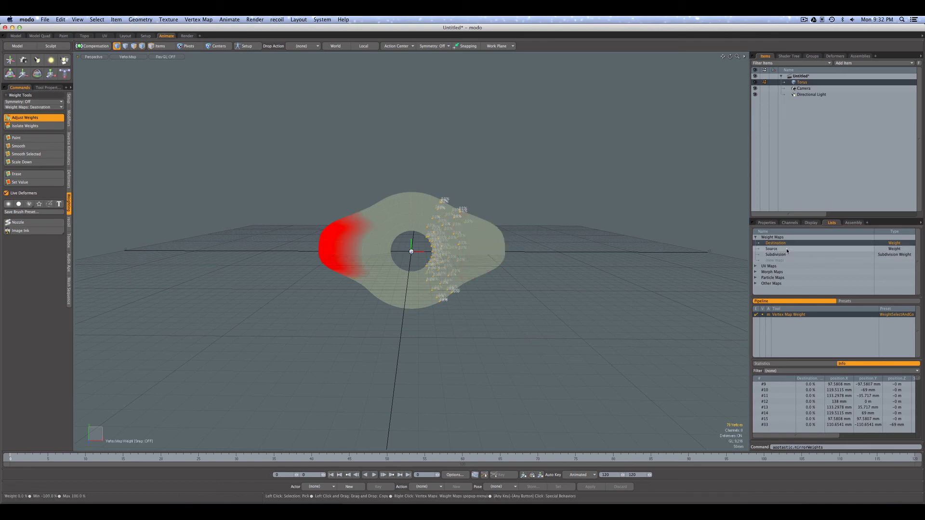
left_click(786, 248)
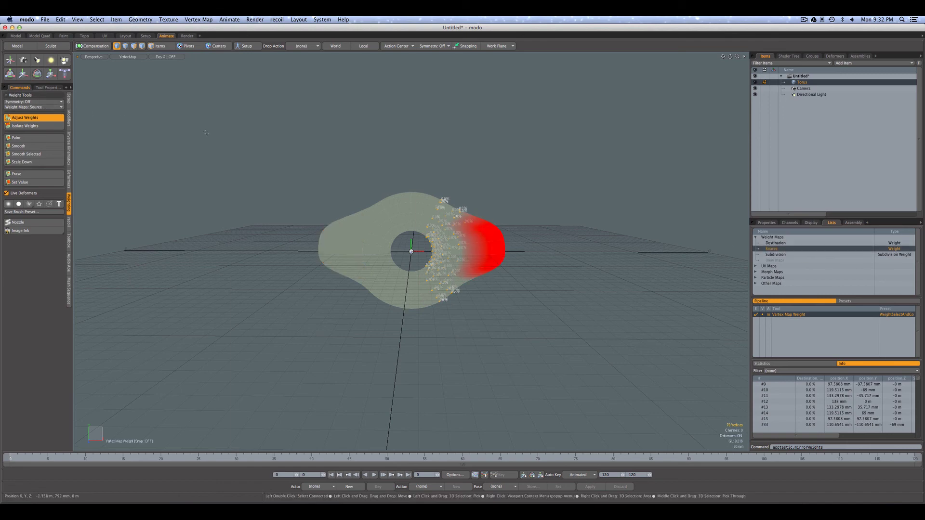
left_click(441, 213)
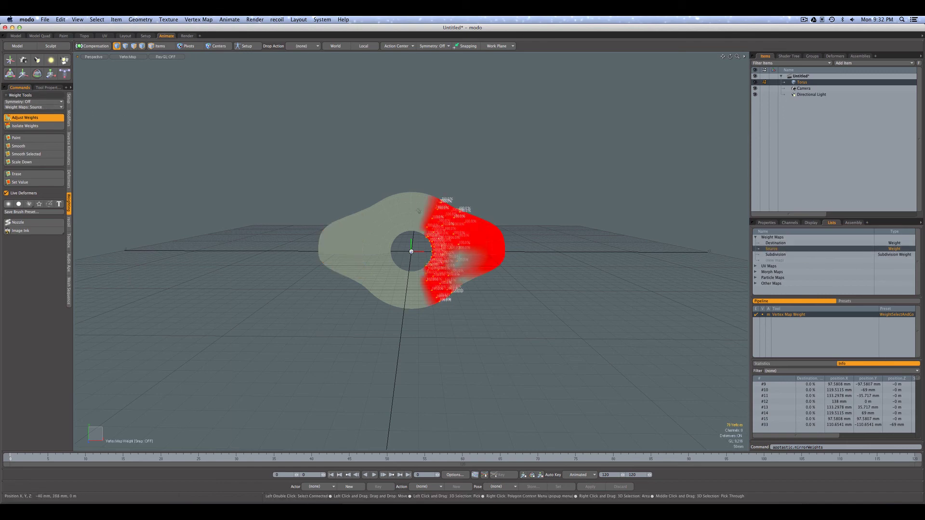
- Add Destination alongside Source and mirror the weights with the Ctrl+period shortcut
left_click(776, 243, "shift")
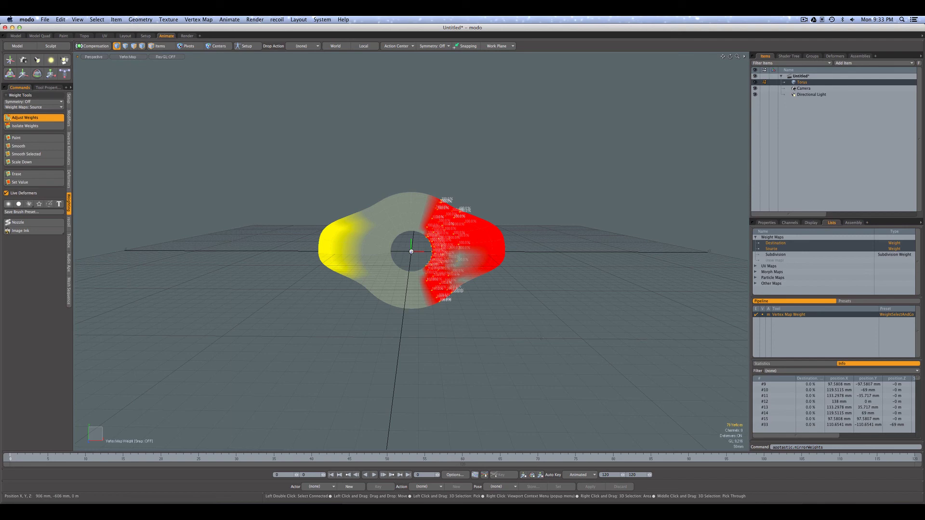
key("ctrl")
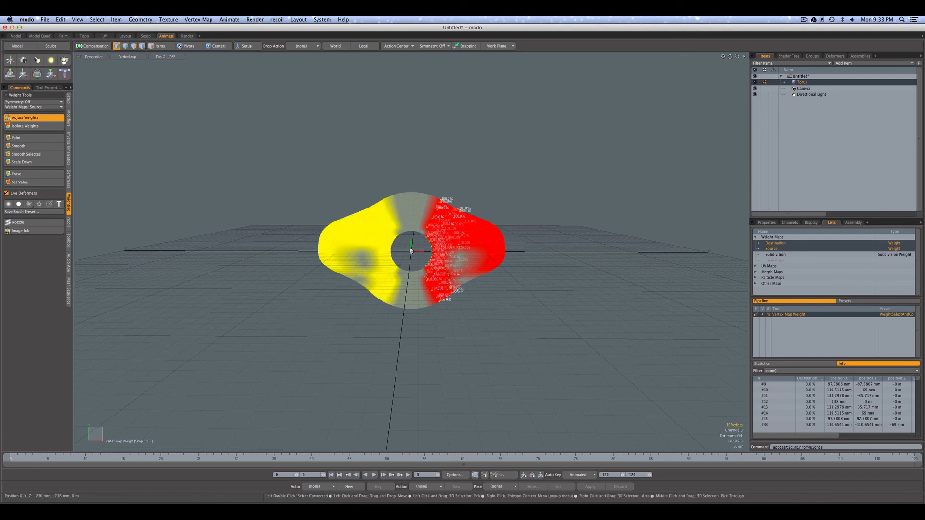
left_click_drag(541, 338, 386, 262, "alt")
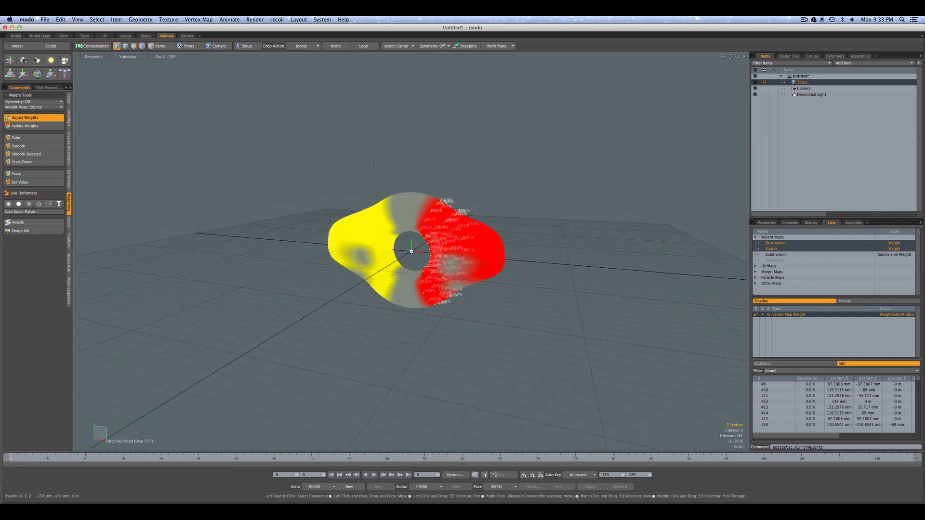
left_click(319, 20)
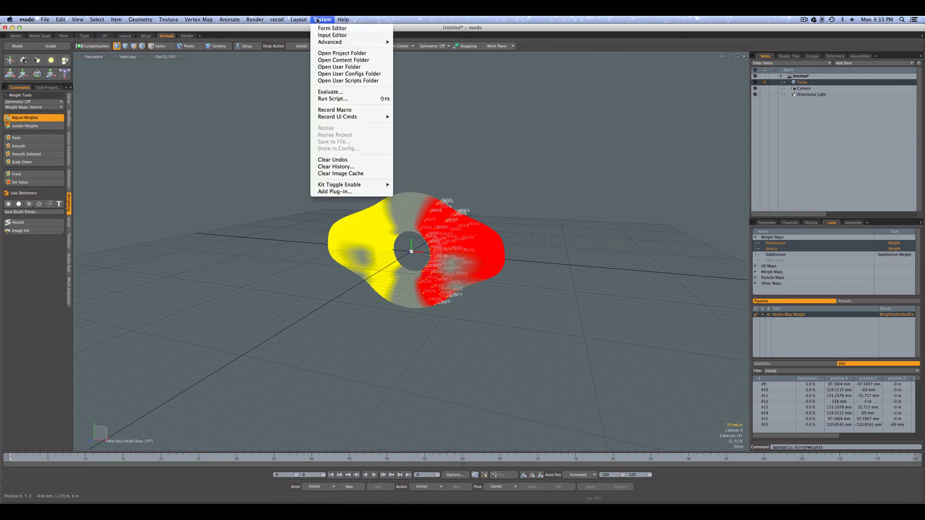
left_click(320, 29)
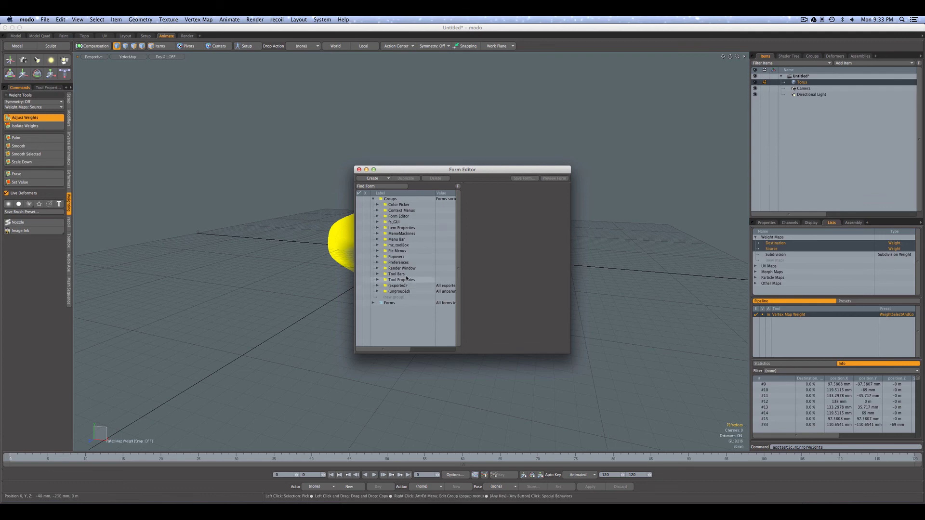
left_click(359, 169)
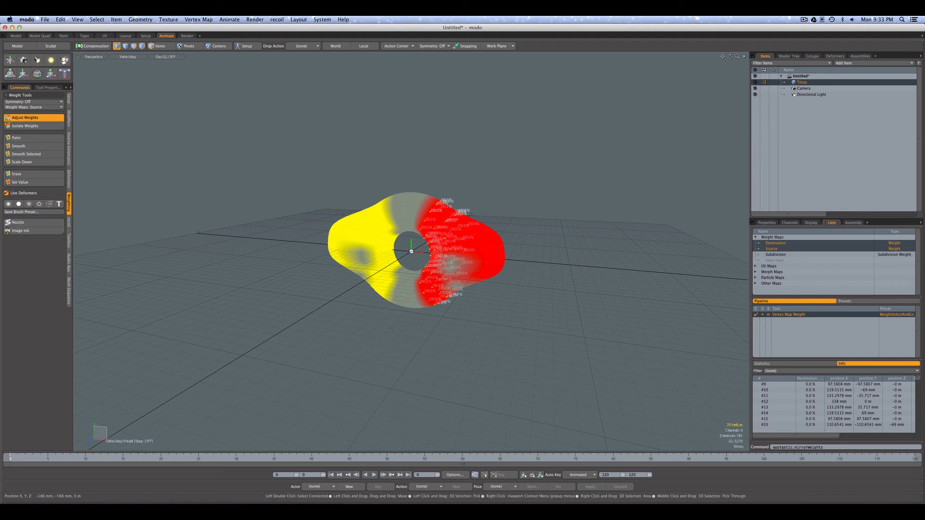
left_click_drag(389, 330, 462, 336, "alt")
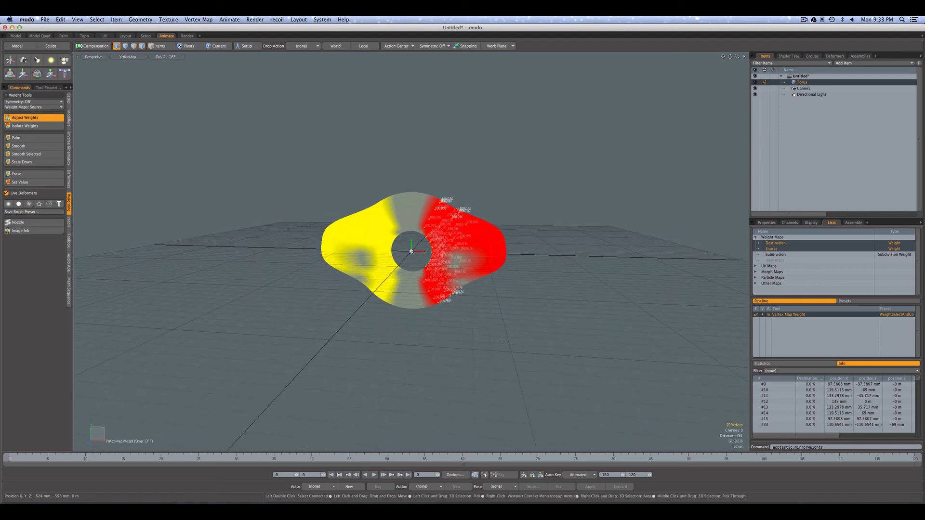
- Select all torus vertices and zero out their Source weights
left_click(796, 250, "ctrl")
left_click(796, 250)
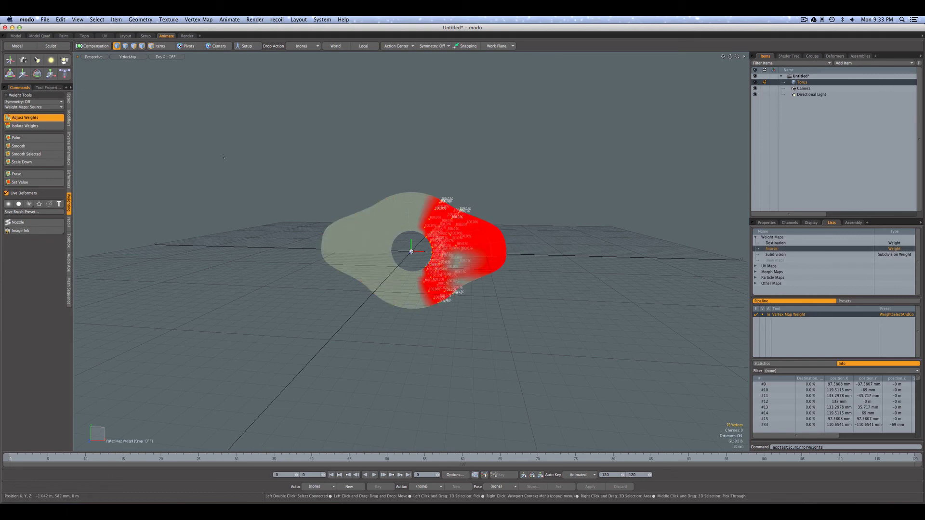
mouse_move(340, 138)
right_mouse_down()
mouse_move(613, 176)
mouse_move(343, 144)
right_mouse_up()
left_click(50, 156)
- Reduce the Destination weights to 0% on all vertices, then deselect
left_click(814, 243)
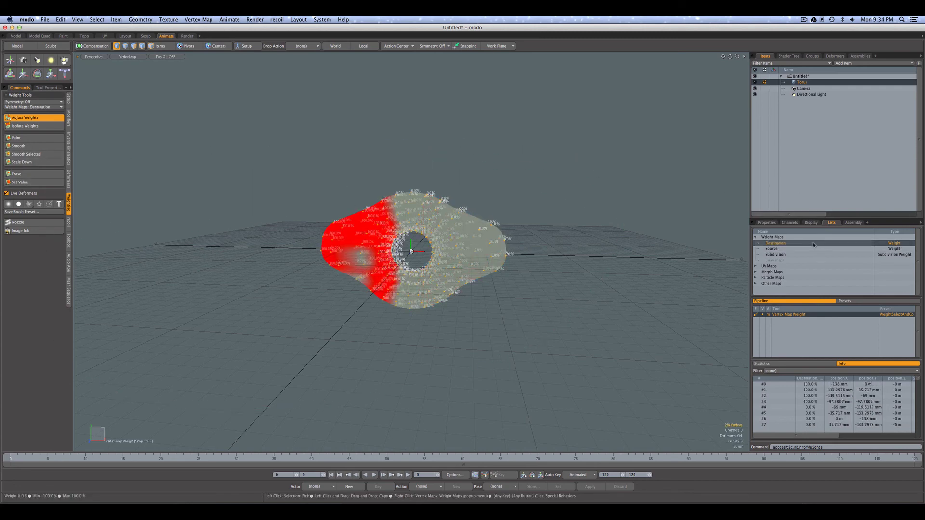
left_click_drag(166, 125, 121, 128)
key("space")
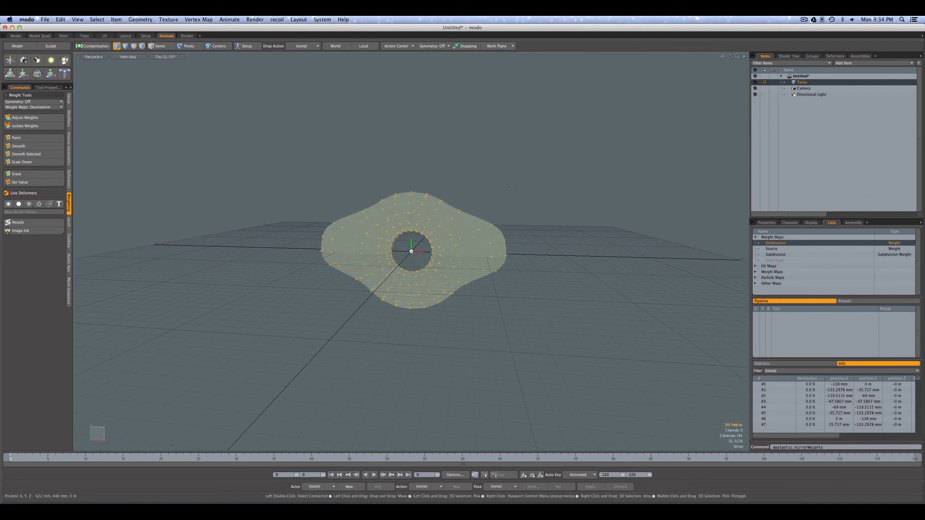
left_click(508, 186)
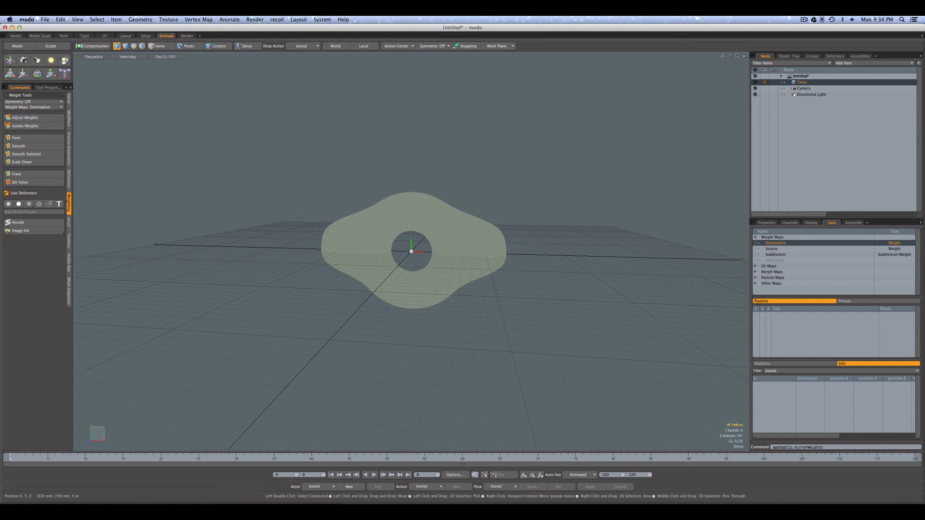
- Weight the torus's left-side vertices 100% in Source and mirror them into Destination with mirrorWeights
left_click(776, 249)
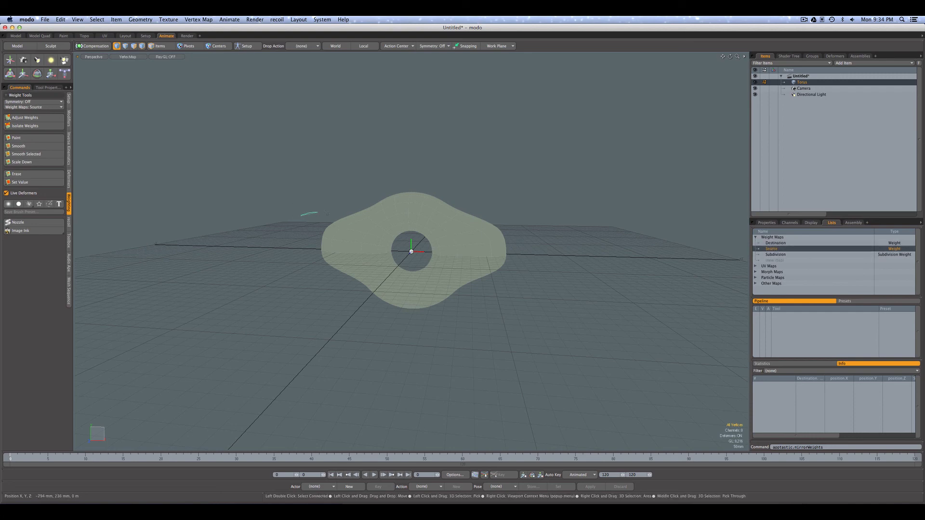
mouse_move(336, 215)
right_mouse_down()
mouse_move(362, 266)
mouse_move(302, 218)
right_mouse_up()
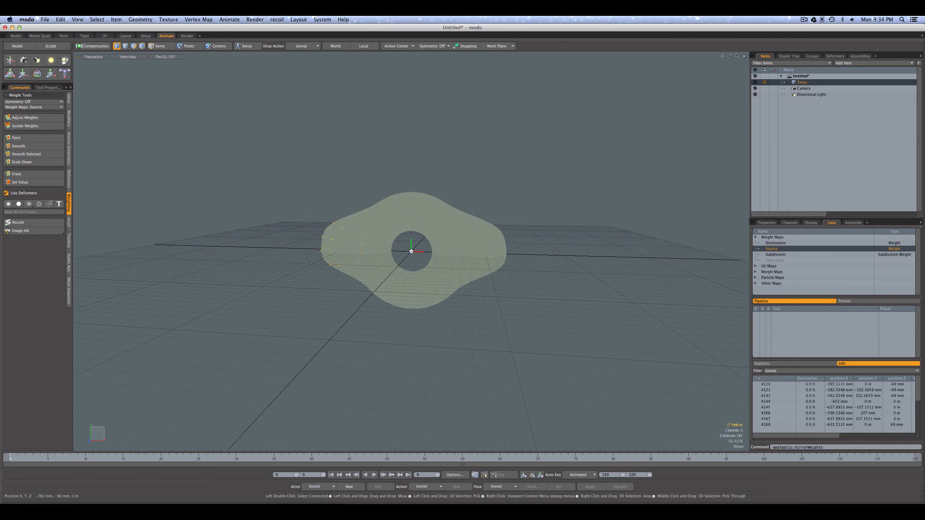
left_click(48, 118)
left_click_drag(530, 236, 609, 237)
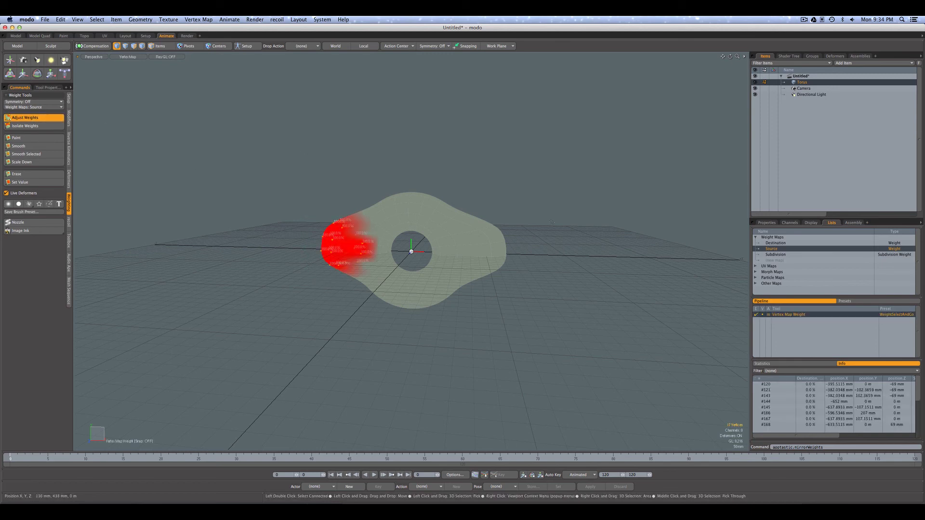
left_click(775, 244, "ctrl")
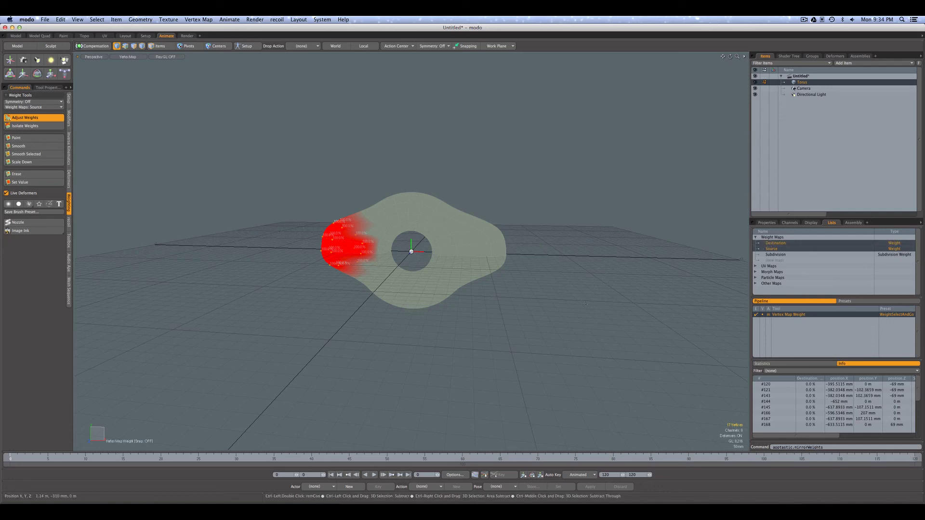
key("Return")
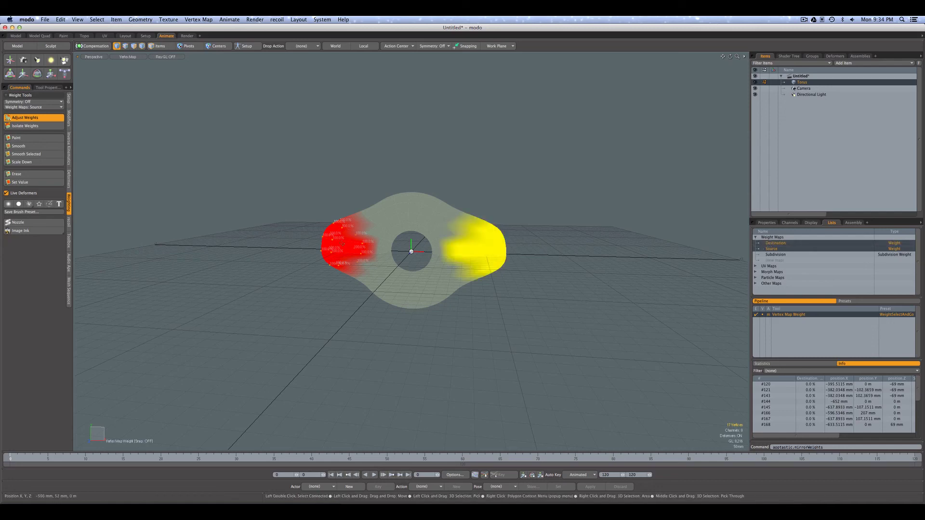